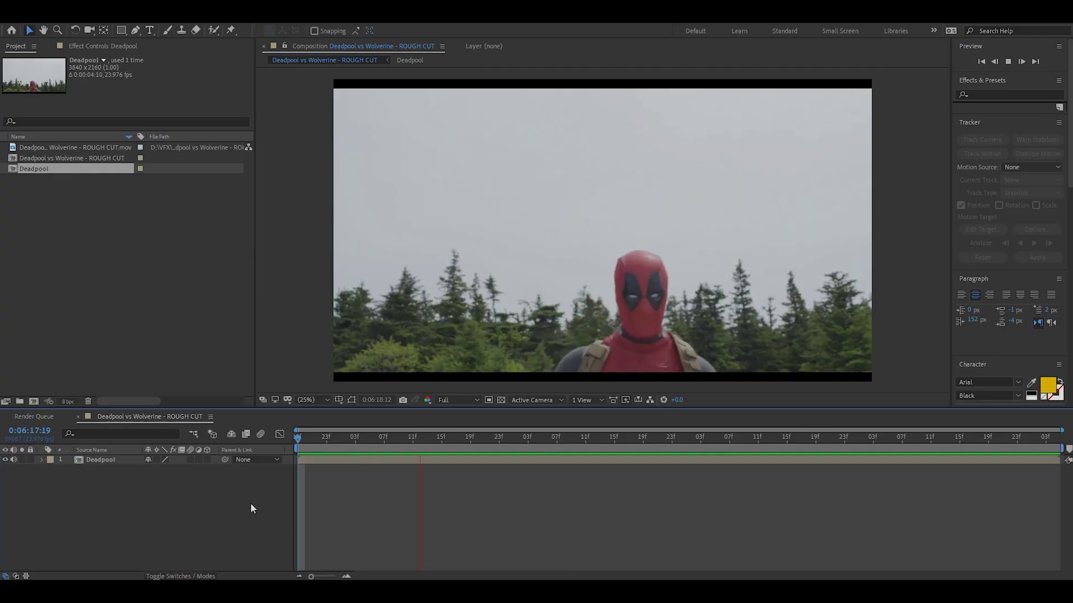
# Step: Trim the ROUGH CUT composition to start at 0:06:20:17, where Deadpool faces the camera
pyautogui.moveTo(519, 450); pyautogui.dragTo(817, 453)
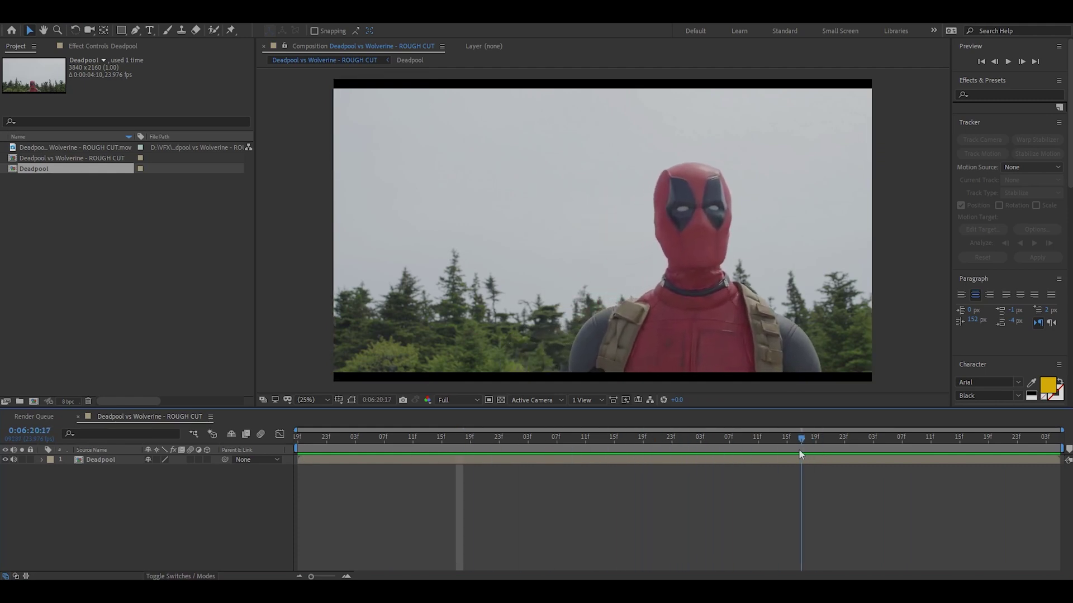
pyautogui.press('b')
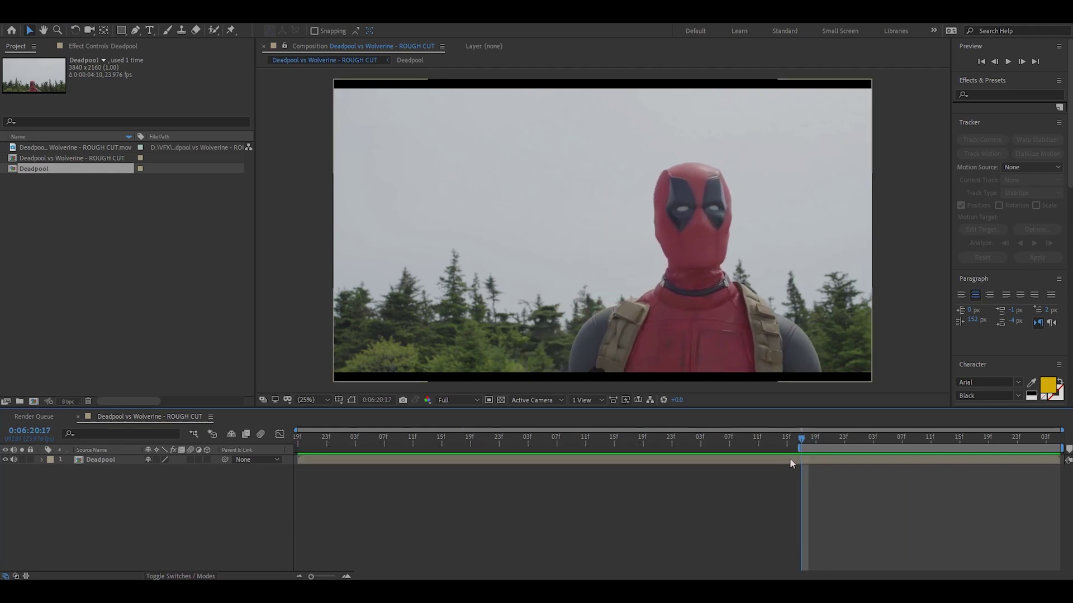
pyautogui.rightClick(820, 450)
pyautogui.click(853, 484)
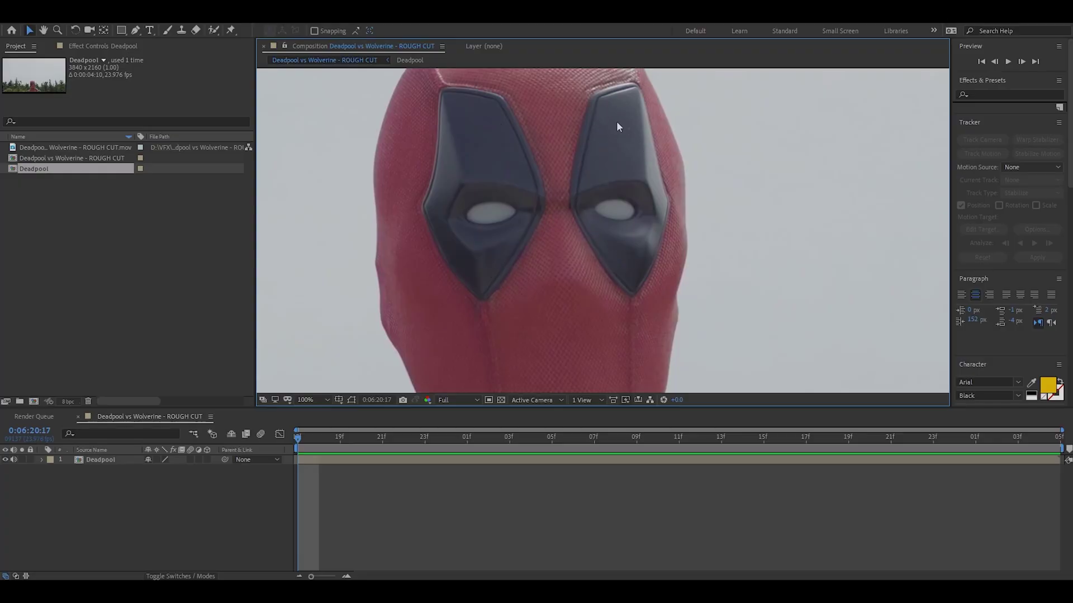
# Step: Fit the whole frame in the viewer and select the Deadpool layer
pyautogui.click(310, 401)
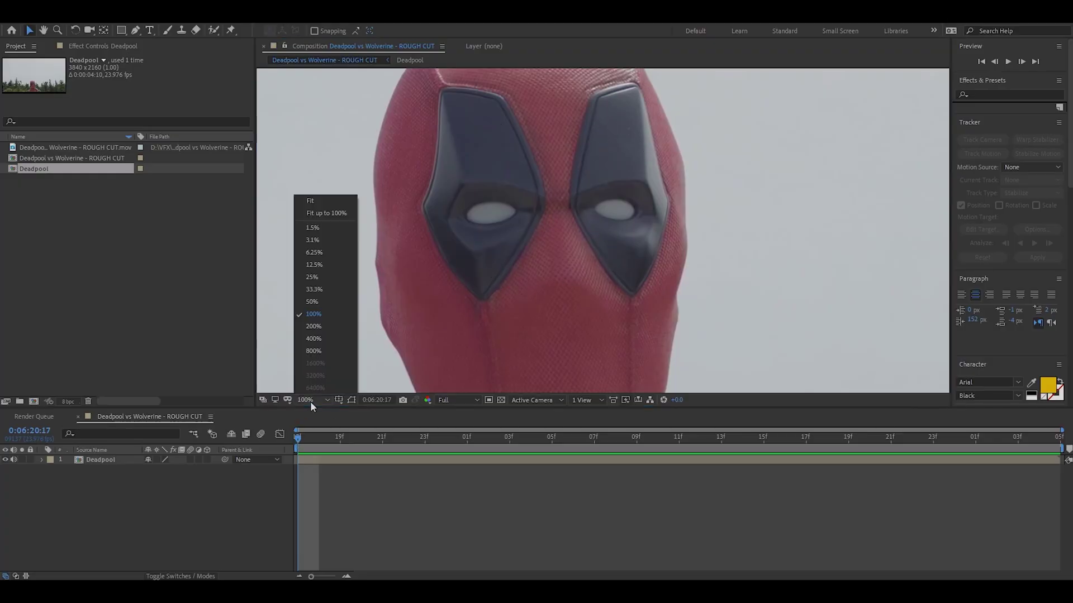
pyautogui.click(313, 200)
pyautogui.click(134, 460)
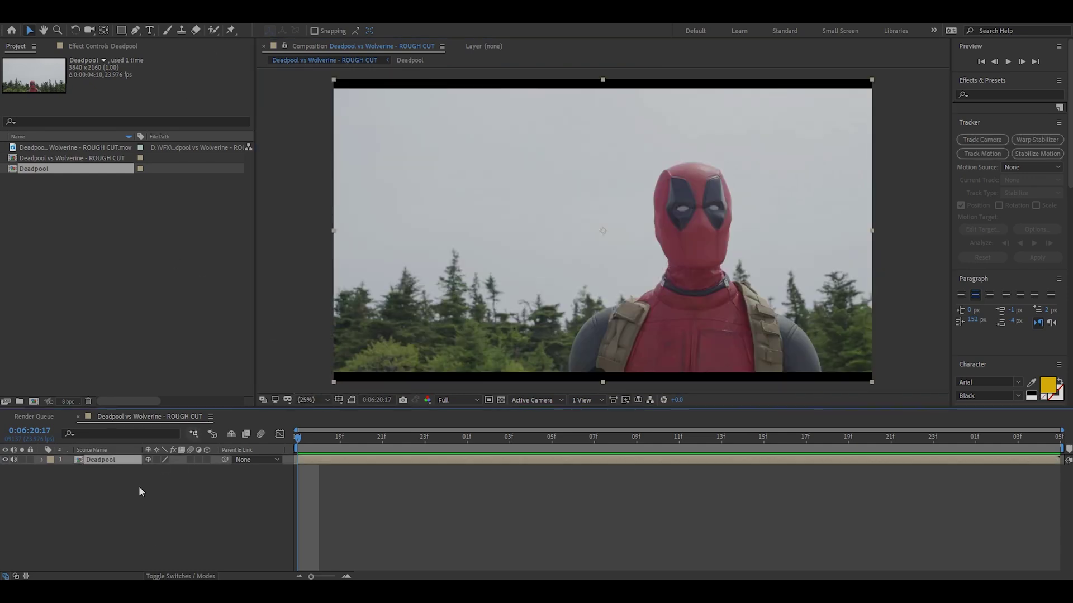
# Step: Duplicate the Deadpool layer and freeze the top copy on the 0:06:20:17 frame
pyautogui.hotkey('ctrl', 'd')
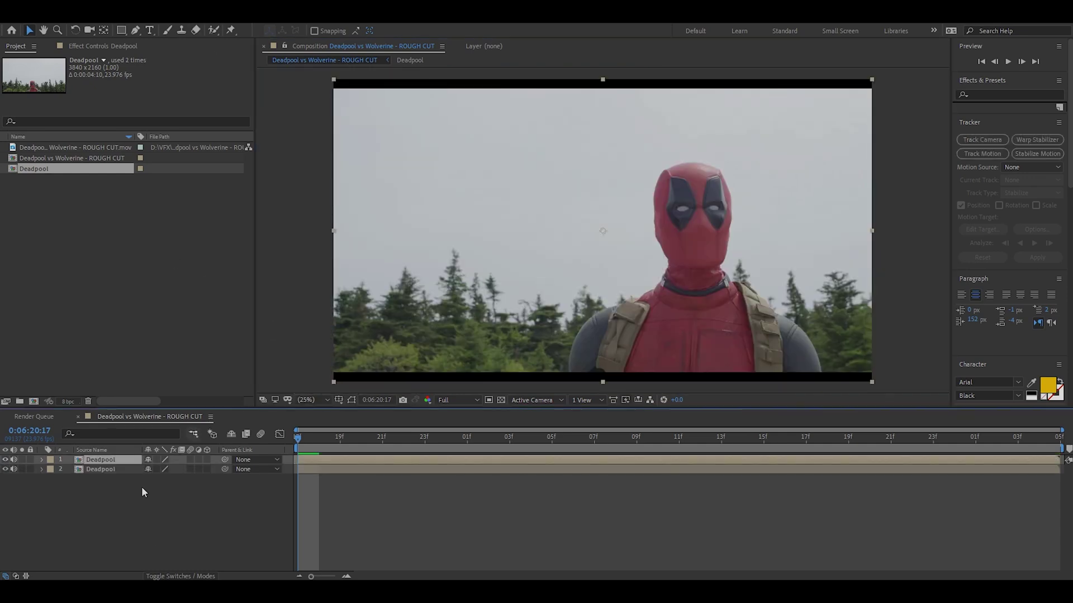
pyautogui.click(168, 515)
pyautogui.rightClick(316, 460)
pyautogui.moveTo(414, 214)
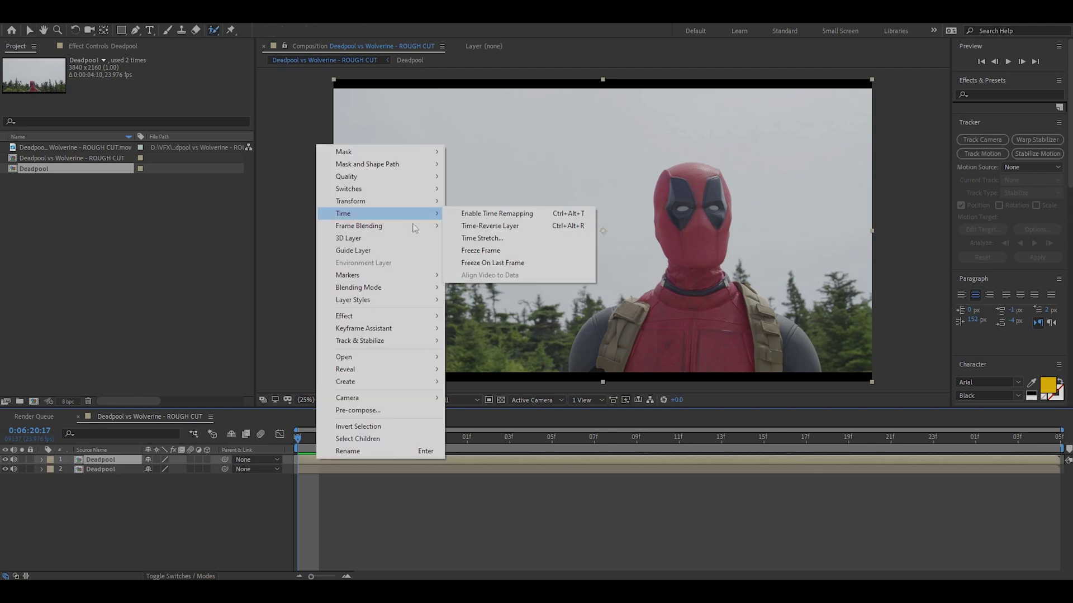
pyautogui.click(512, 251)
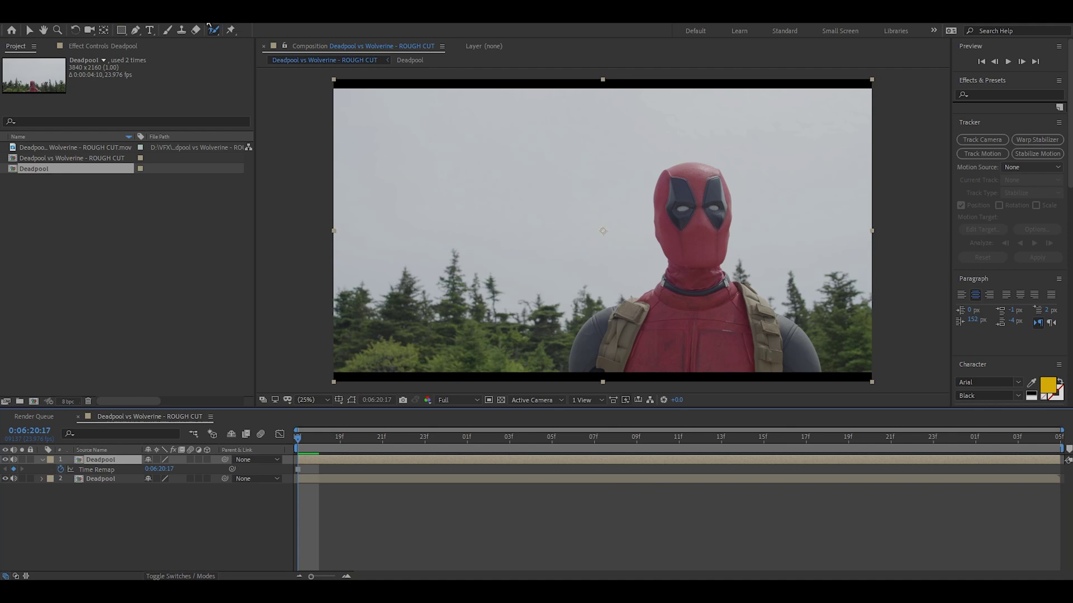
pyautogui.click(135, 30)
pyautogui.scroll(6, 534, 235)
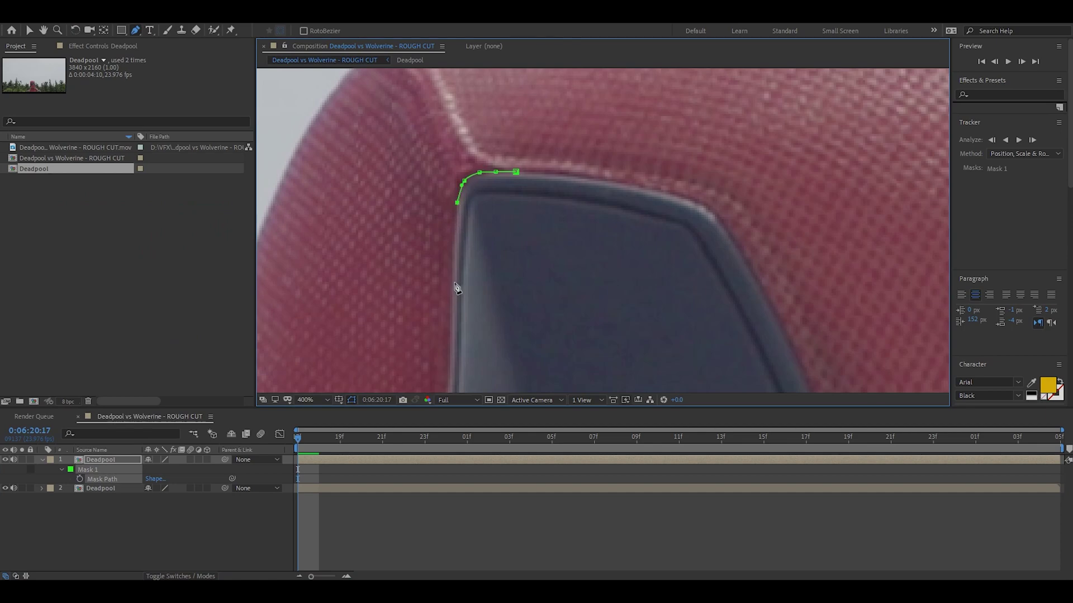
# Step: Trace masks around both eye patches on the top layer and hide the bottom Deadpool layer
pyautogui.moveTo(455, 294); pyautogui.dragTo(535, 162)
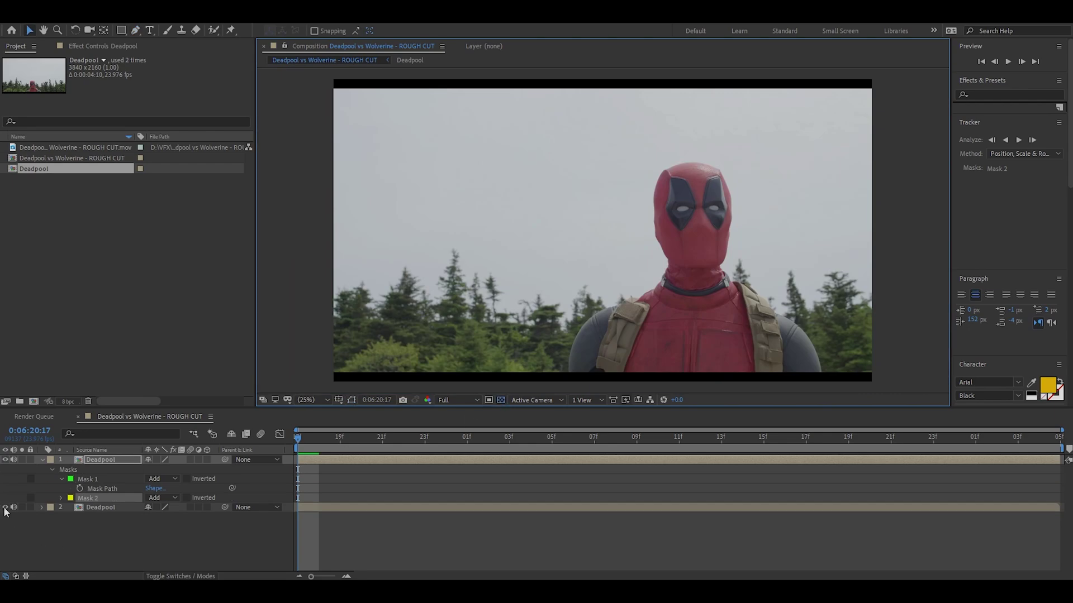
pyautogui.click(5, 507)
# Step: Fit the viewer and pre-compose the masked eyes layer into a composition named 'Eyes'
pyautogui.scroll(2, 599, 311)
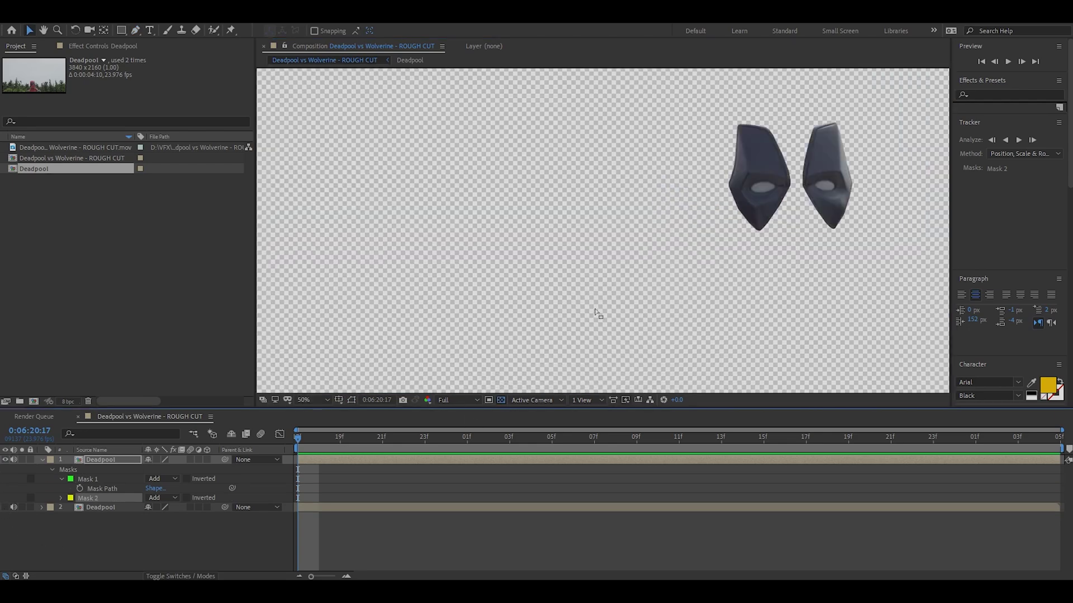
pyautogui.scroll(2, 464, 266)
pyautogui.hscroll(-5, 464, 266)
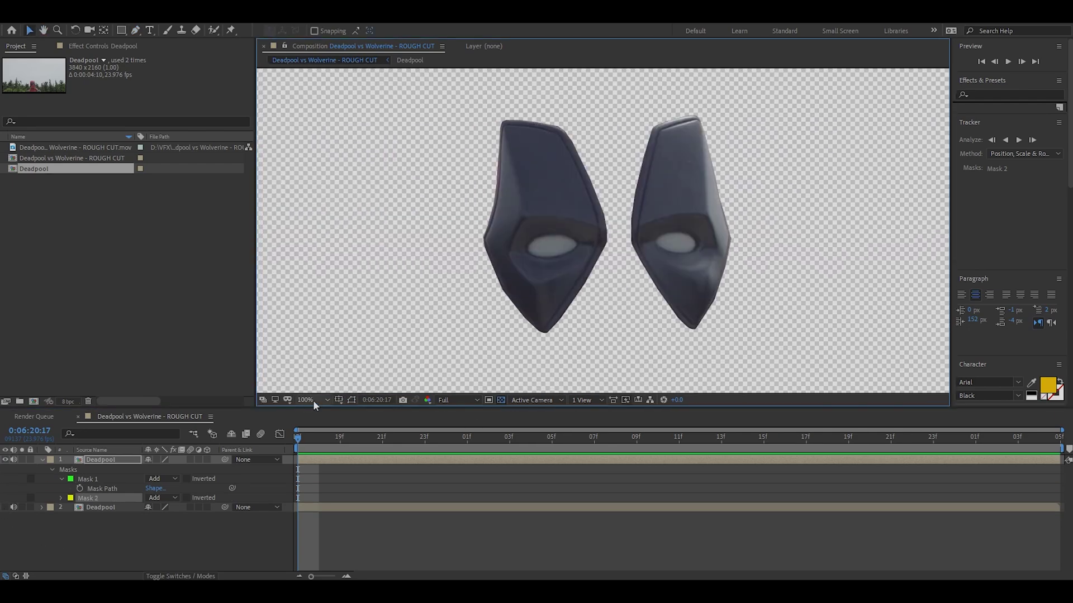
pyautogui.click(313, 400)
pyautogui.click(321, 202)
pyautogui.rightClick(357, 461)
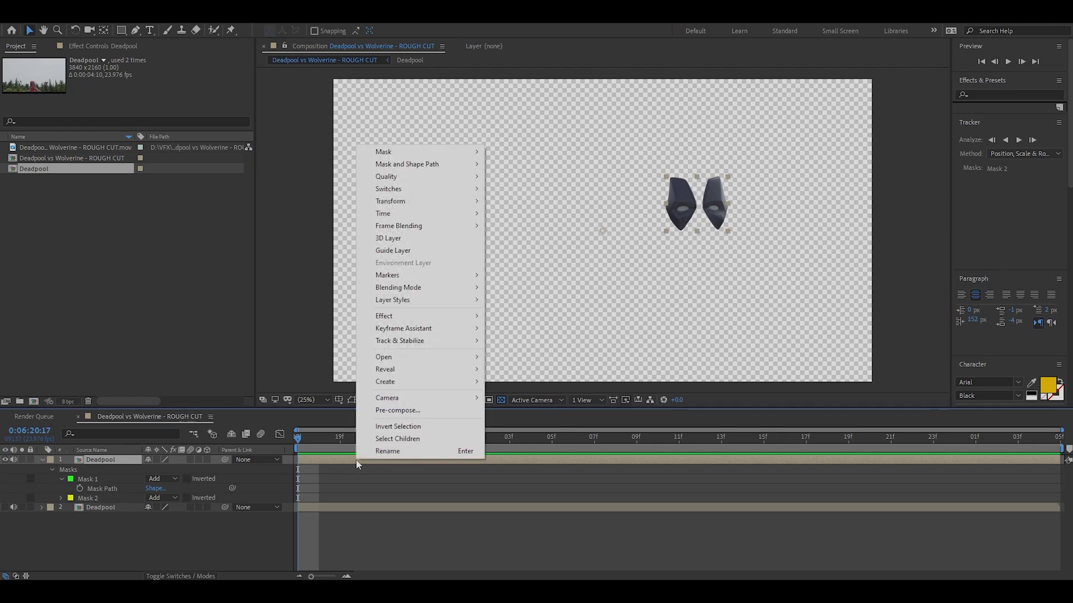
pyautogui.click(391, 410)
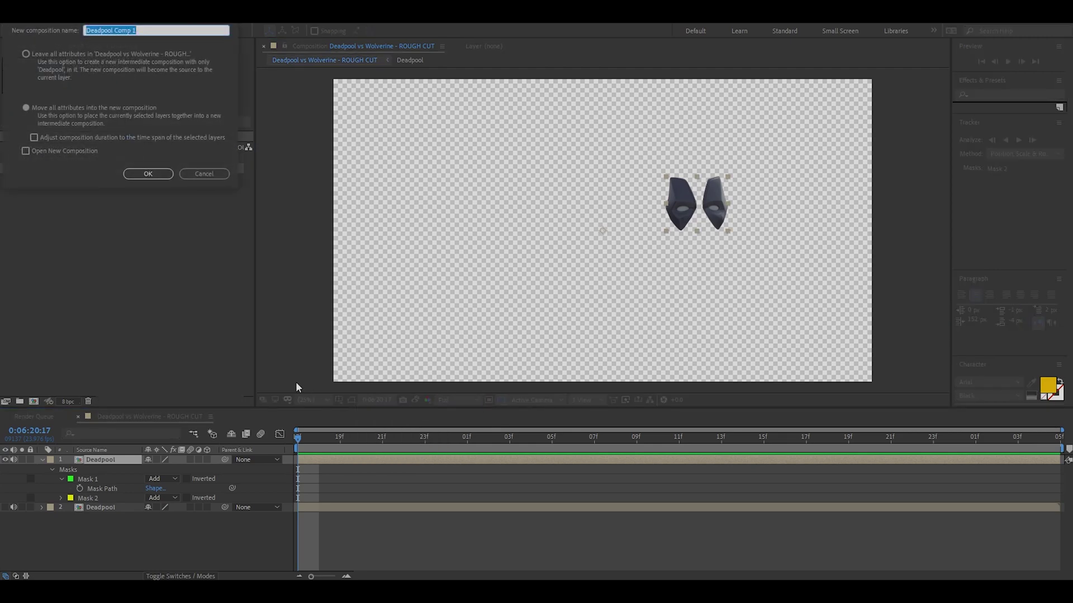
pyautogui.write('Eyes')
pyautogui.press('Return')
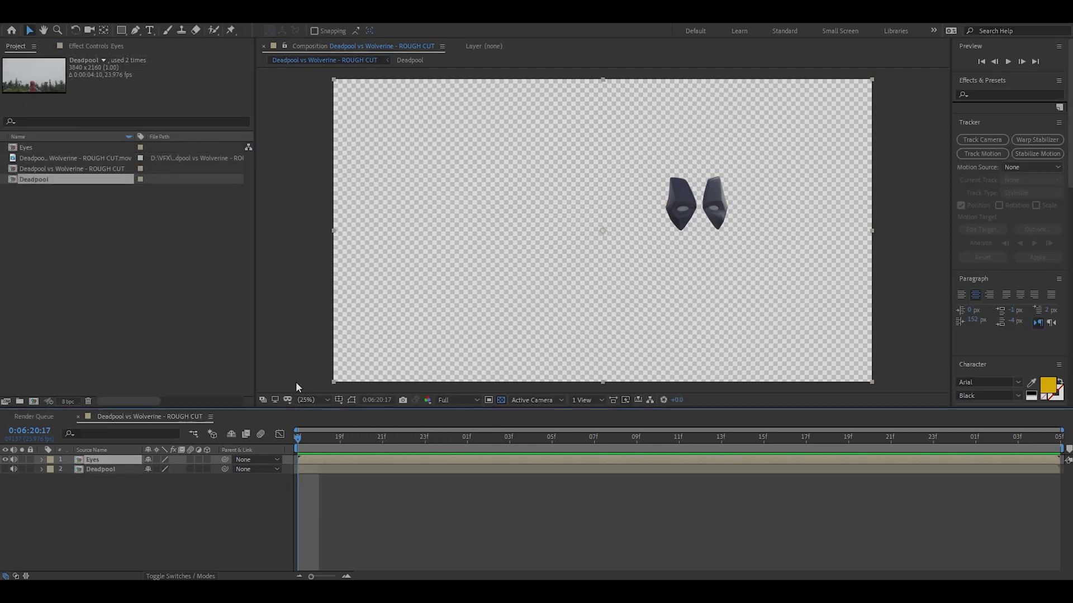
# Step: Open the Eyes composition and bring up its composition settings
pyautogui.doubleClick(106, 462)
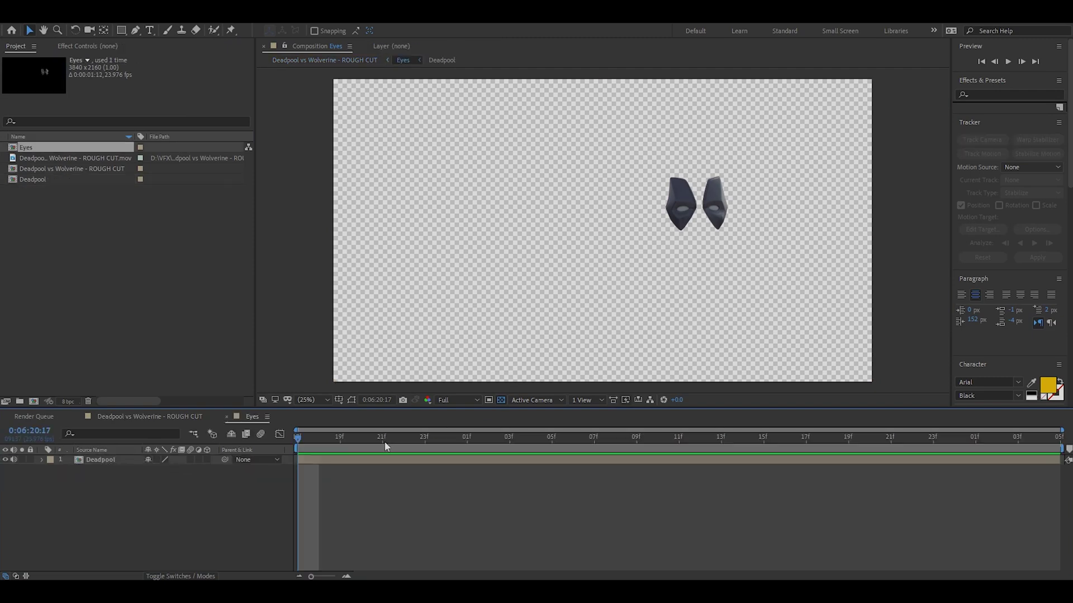
pyautogui.rightClick(192, 510)
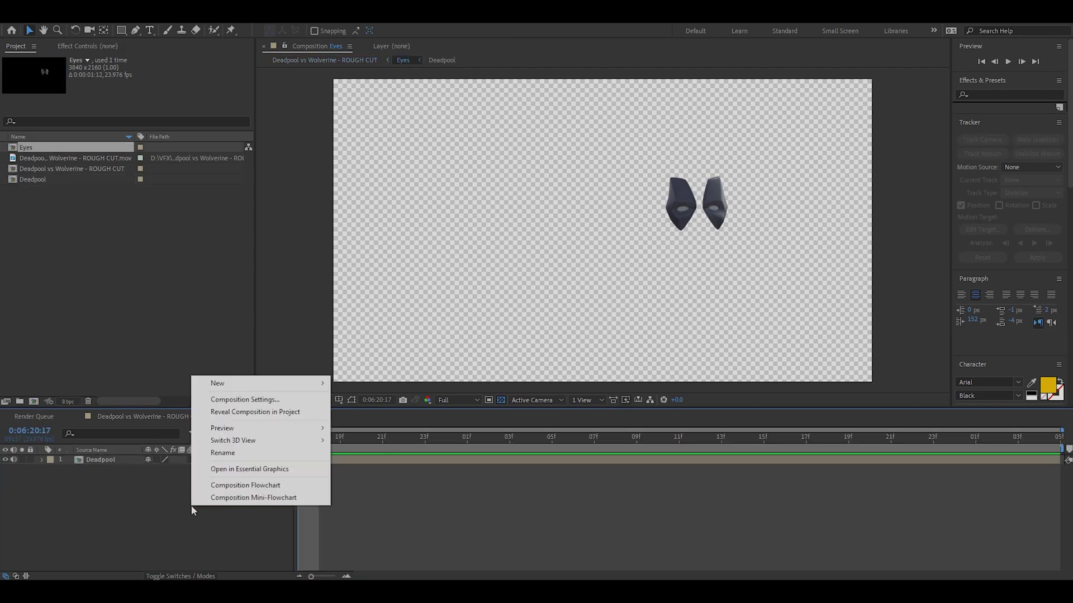
pyautogui.click(284, 404)
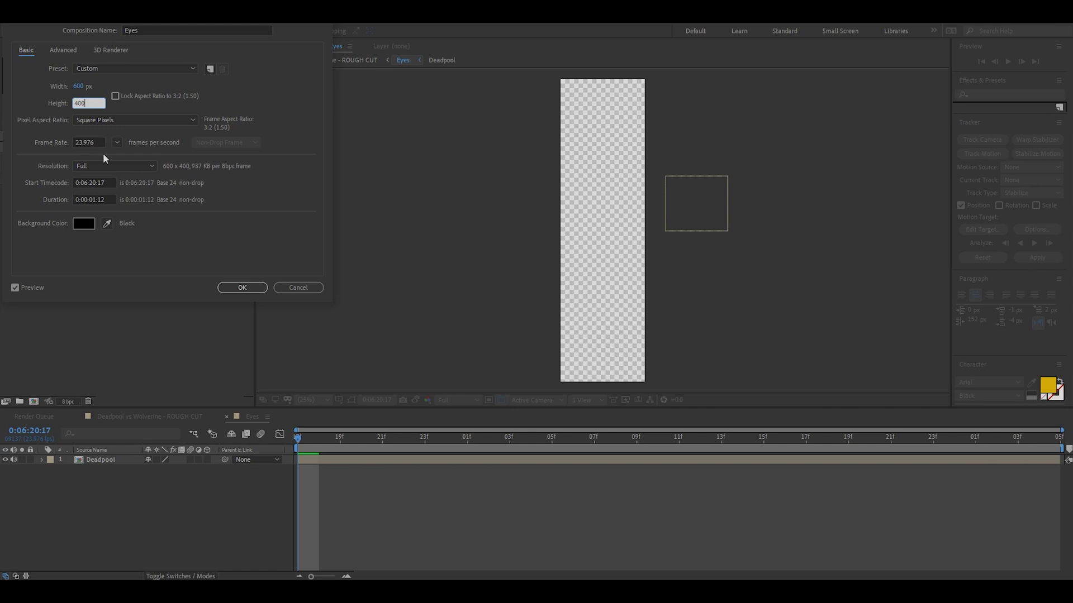
# Step: Apply the 600 x 400 size and centre the eye patches in the Eyes composition
pyautogui.press('Return')
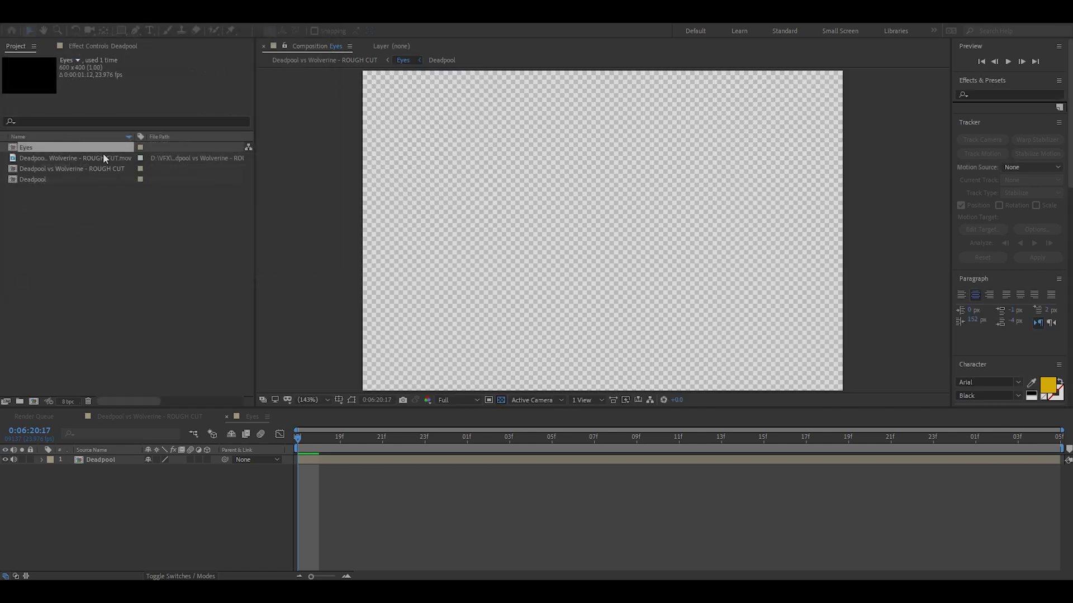
pyautogui.moveTo(773, 183); pyautogui.dragTo(585, 238)
pyautogui.click(312, 400)
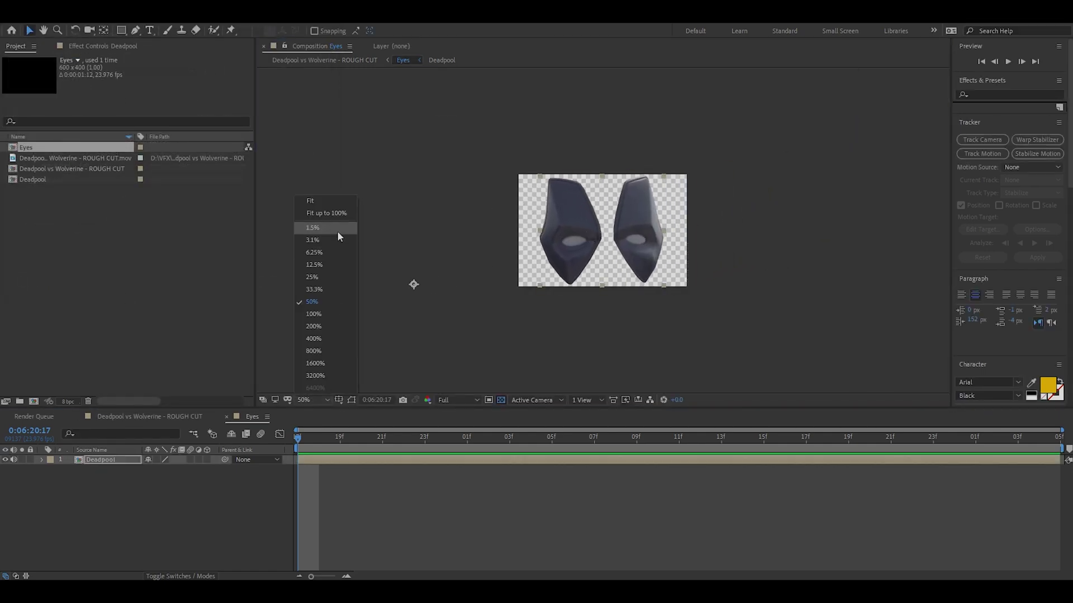
pyautogui.click(337, 227)
# Step: Check alignment with the proportional grid, then feather the eye masks by 10 px
pyautogui.click(348, 402)
pyautogui.click(372, 426)
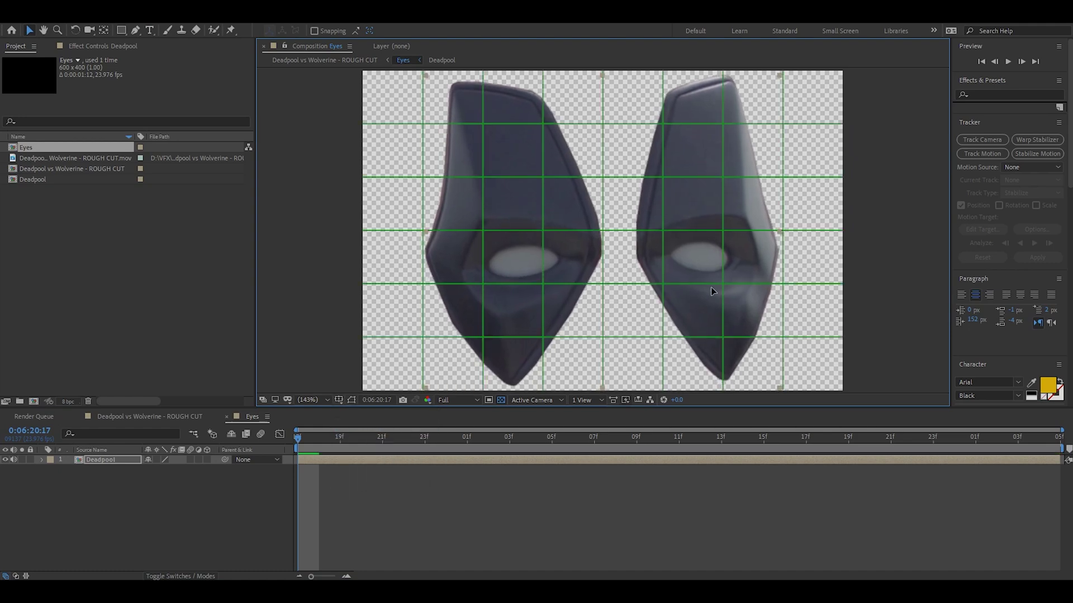
pyautogui.click(338, 401)
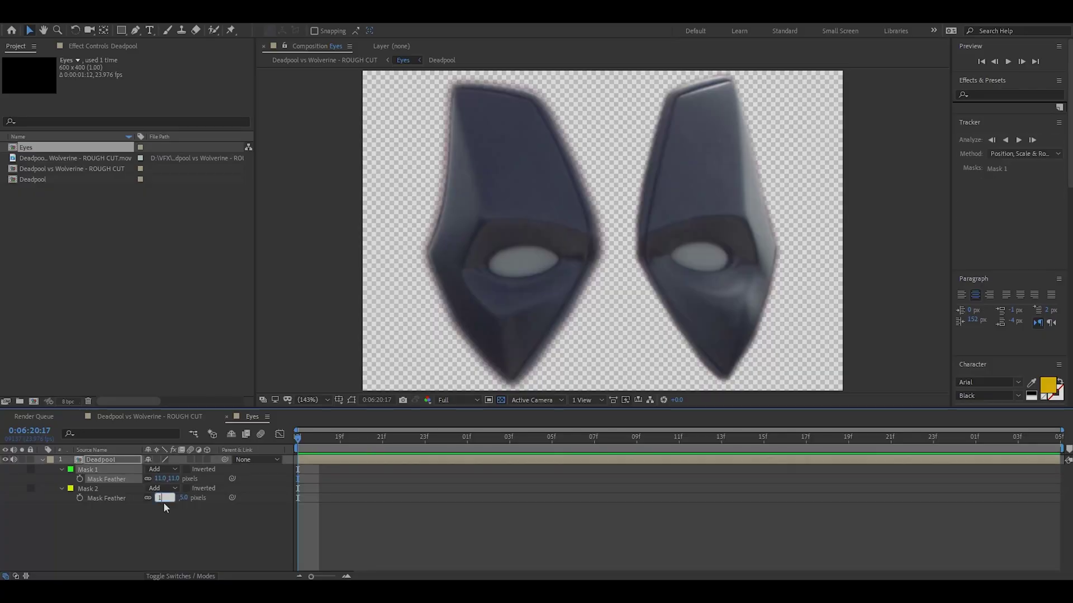
pyautogui.write('0')
pyautogui.press('Return')
# Step: Back in ROUGH CUT, show the Deadpool footage and set Eyes opacity to 75%
pyautogui.hotkey('ctrl', 'w')
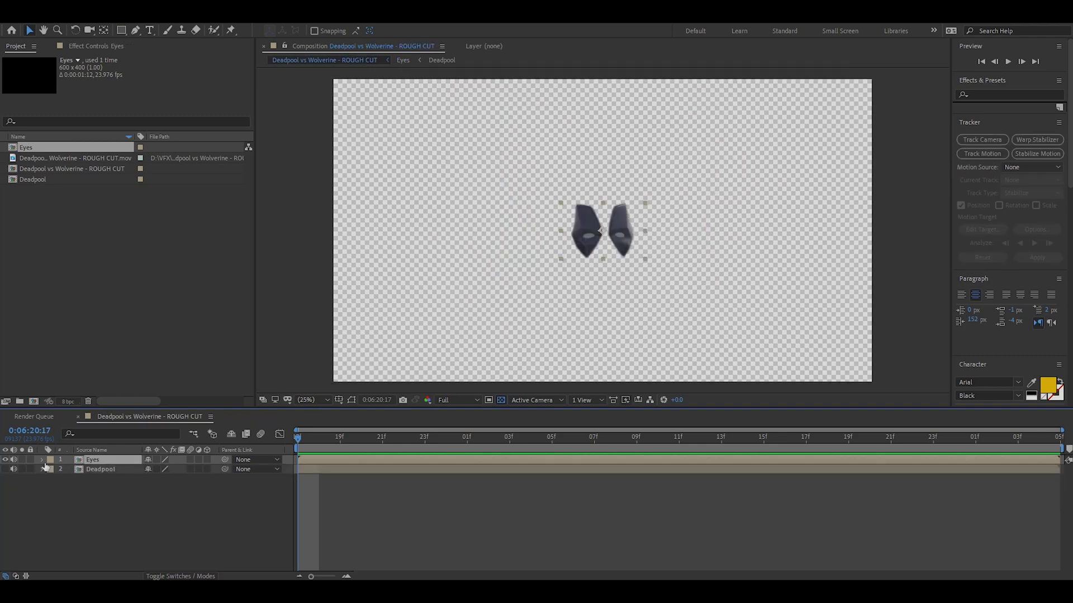
pyautogui.click(5, 469)
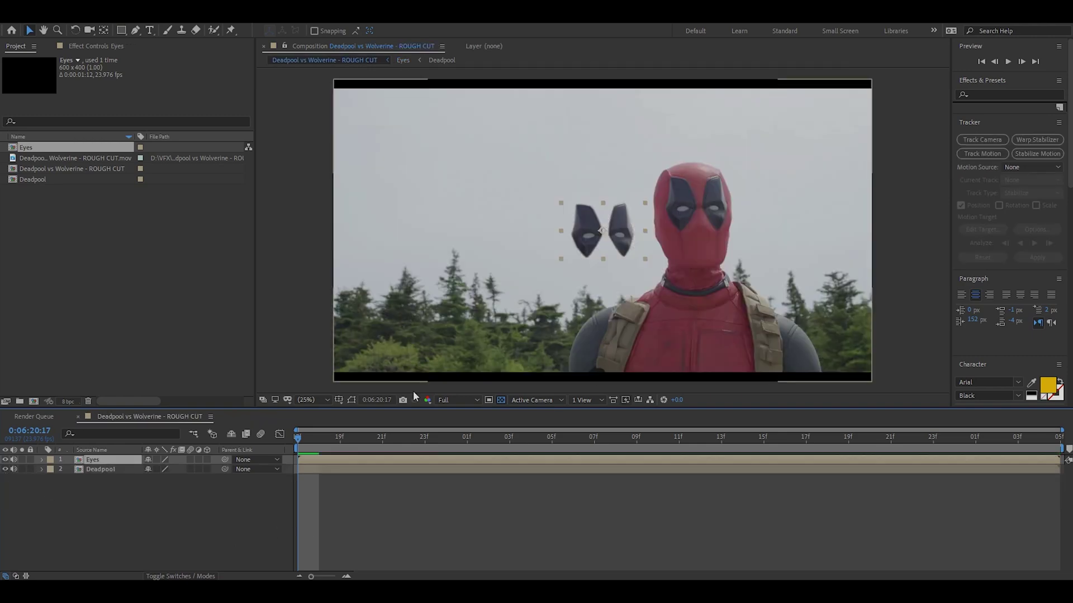
pyautogui.press('t')
pyautogui.moveTo(150, 469); pyautogui.dragTo(136, 469)
# Step: Move the Eyes layer onto Deadpool's mask eyes, then hide the Eyes layer
pyautogui.scroll(2, 595, 327)
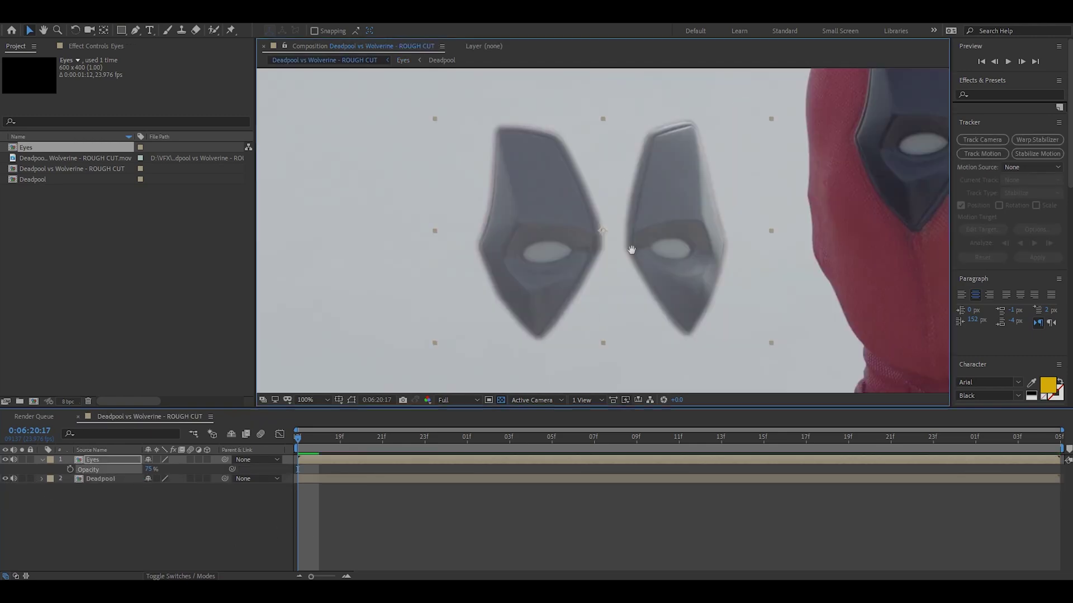
pyautogui.scroll(2, 430, 320)
pyautogui.moveTo(431, 321); pyautogui.dragTo(738, 257)
pyautogui.scroll(1, 698, 280)
pyautogui.scroll(-2, 738, 257)
pyautogui.press('t')
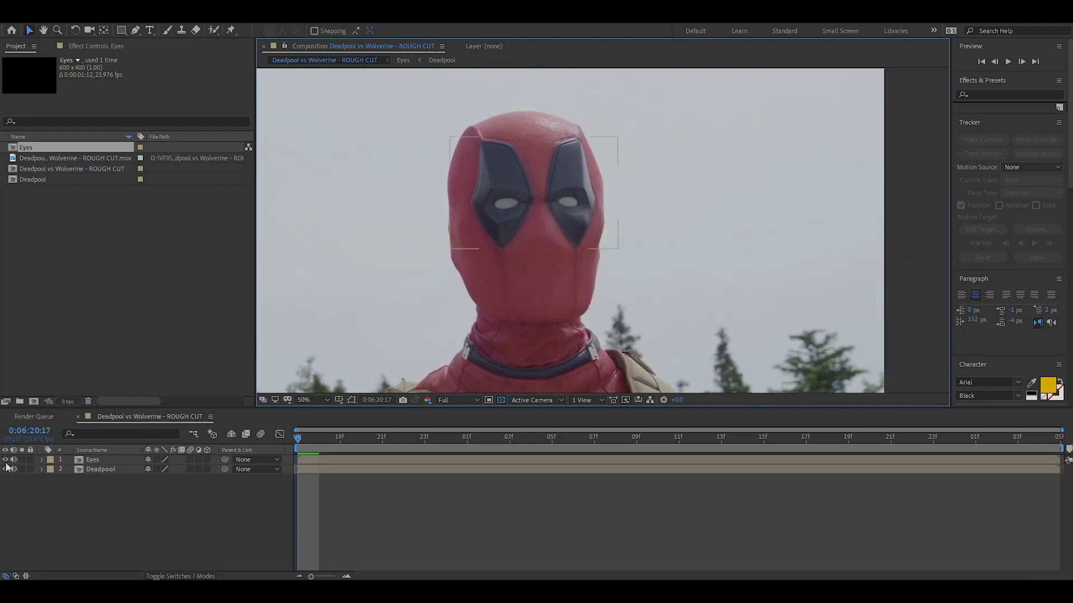
pyautogui.click(5, 460)
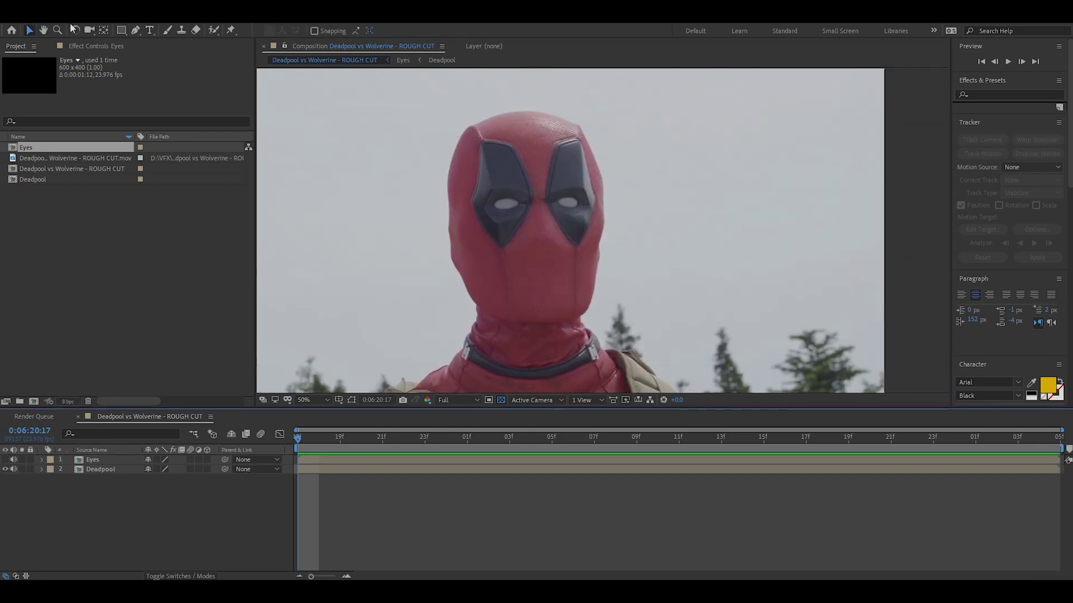
# Step: Add a Null Object and start a motion track on Deadpool with rotation and scale
pyautogui.click(102, 22)
pyautogui.moveTo(168, 30)
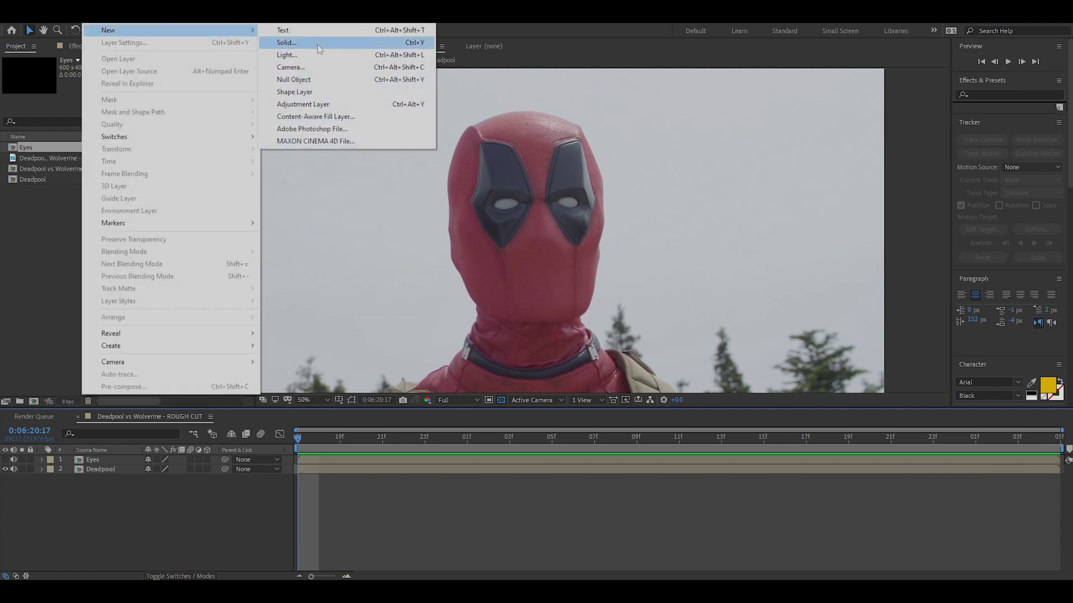
pyautogui.click(301, 84)
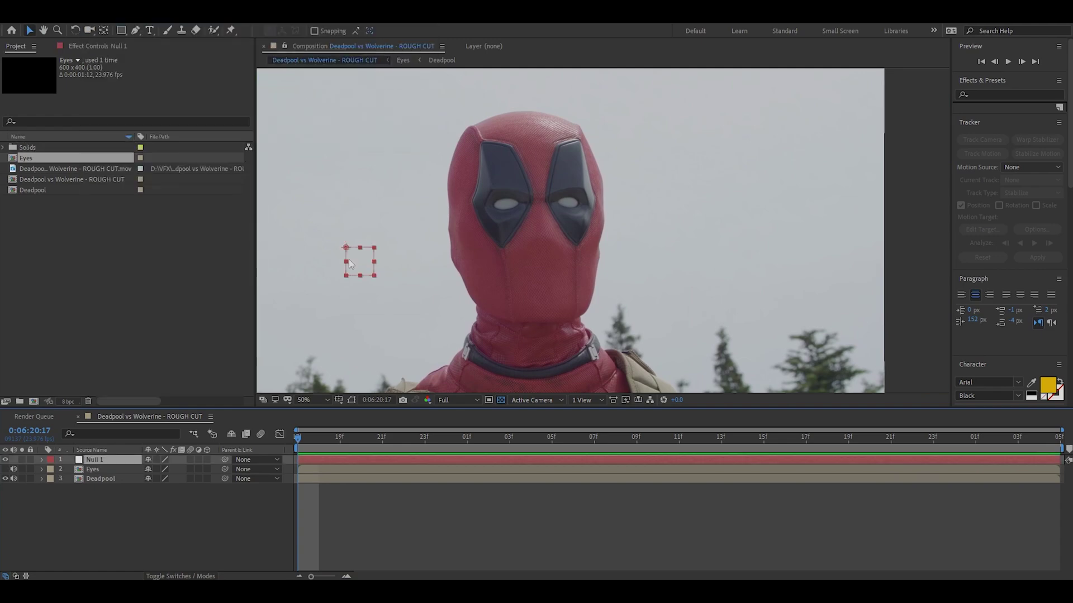
pyautogui.click(108, 481)
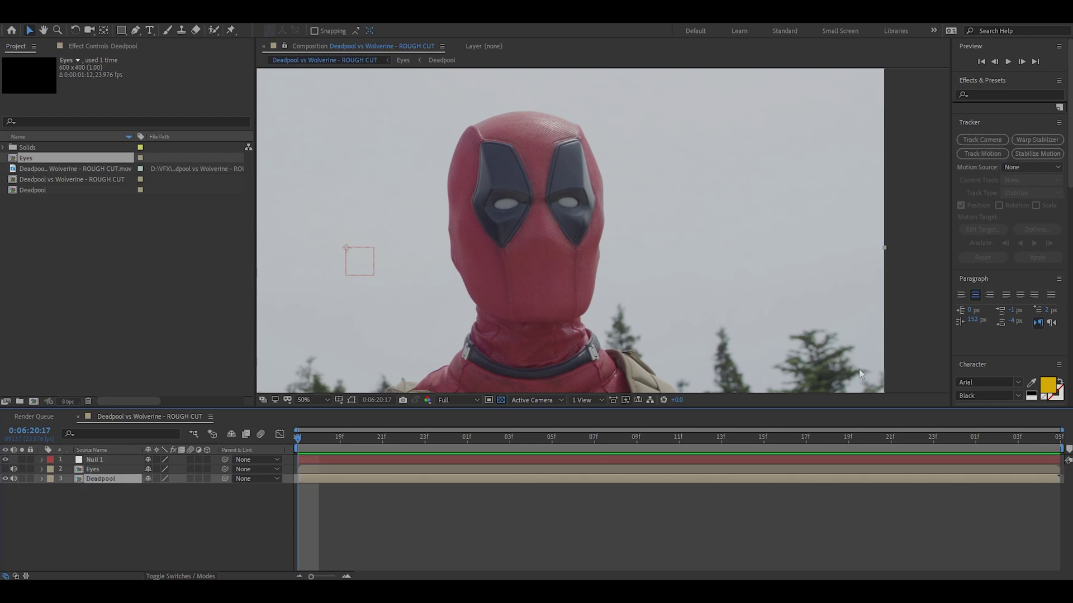
pyautogui.click(992, 158)
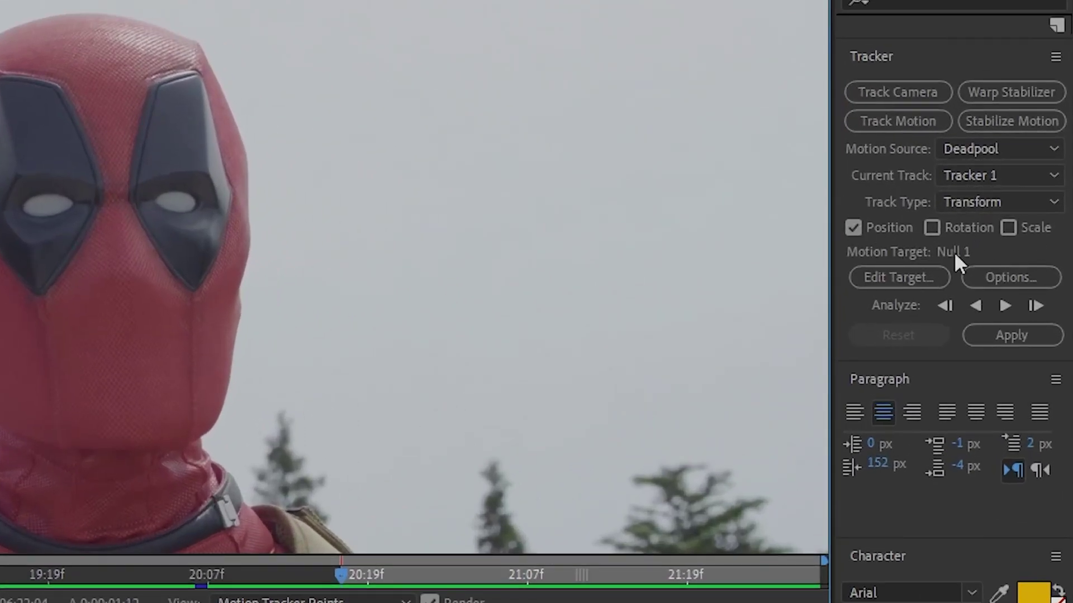
pyautogui.click(931, 226)
pyautogui.click(1008, 227)
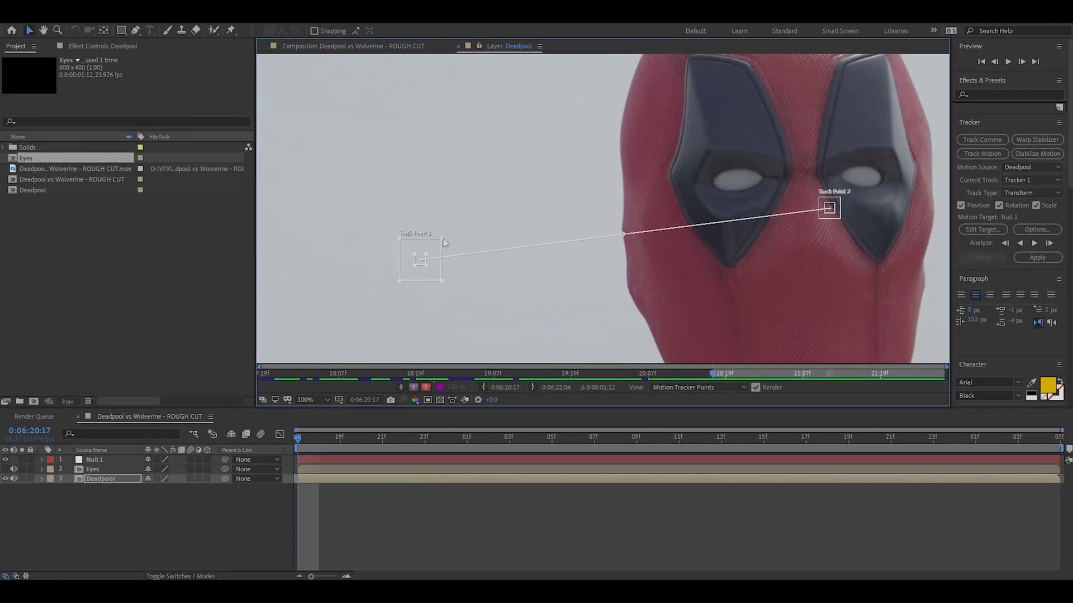
# Step: Place the two track points on Deadpool's eyes and apply the track to Null 1
pyautogui.moveTo(426, 255); pyautogui.dragTo(767, 177)
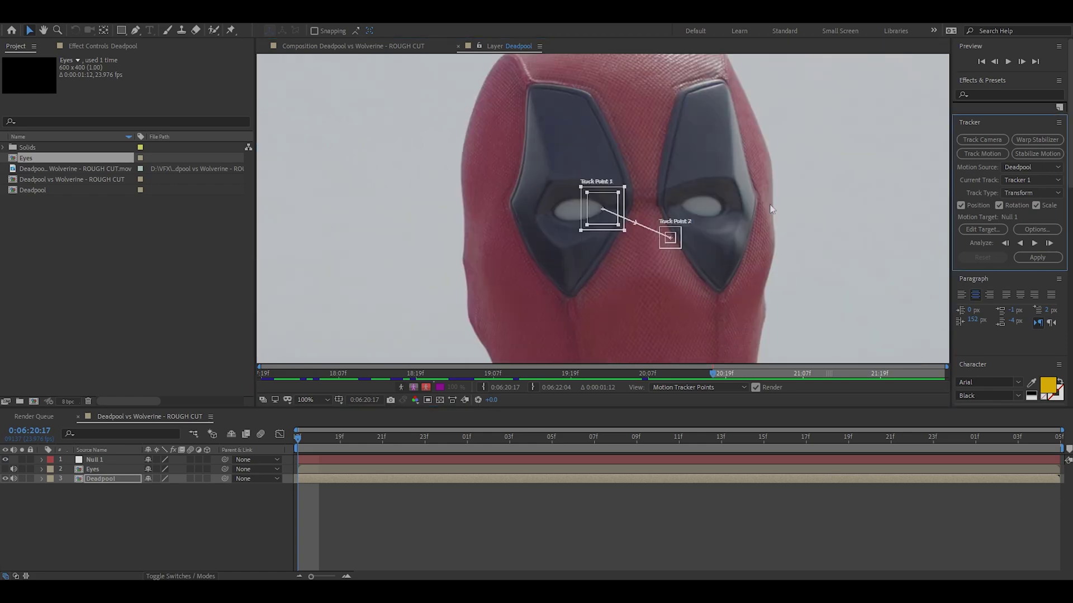
pyautogui.press('.')
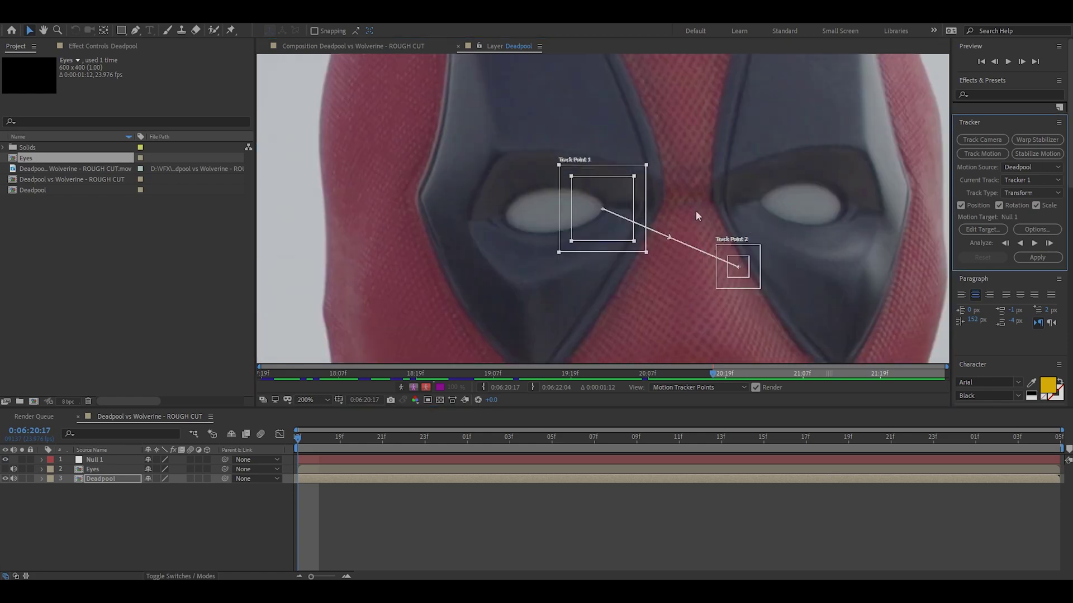
pyautogui.moveTo(634, 242); pyautogui.dragTo(553, 205)
pyautogui.moveTo(683, 246); pyautogui.dragTo(708, 193)
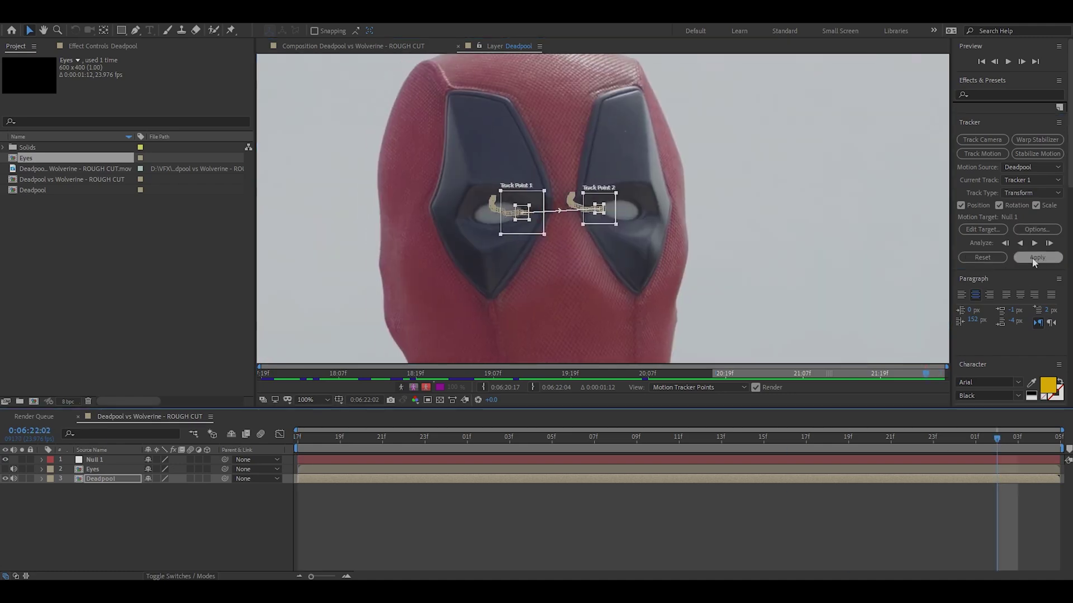
pyautogui.click(1033, 258)
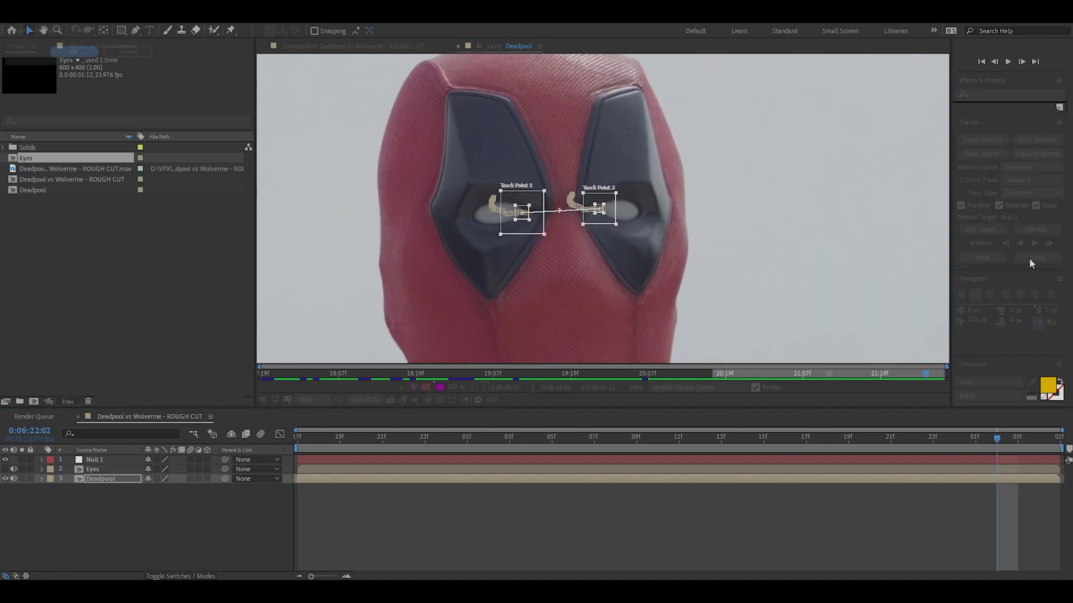
pyautogui.click(89, 56)
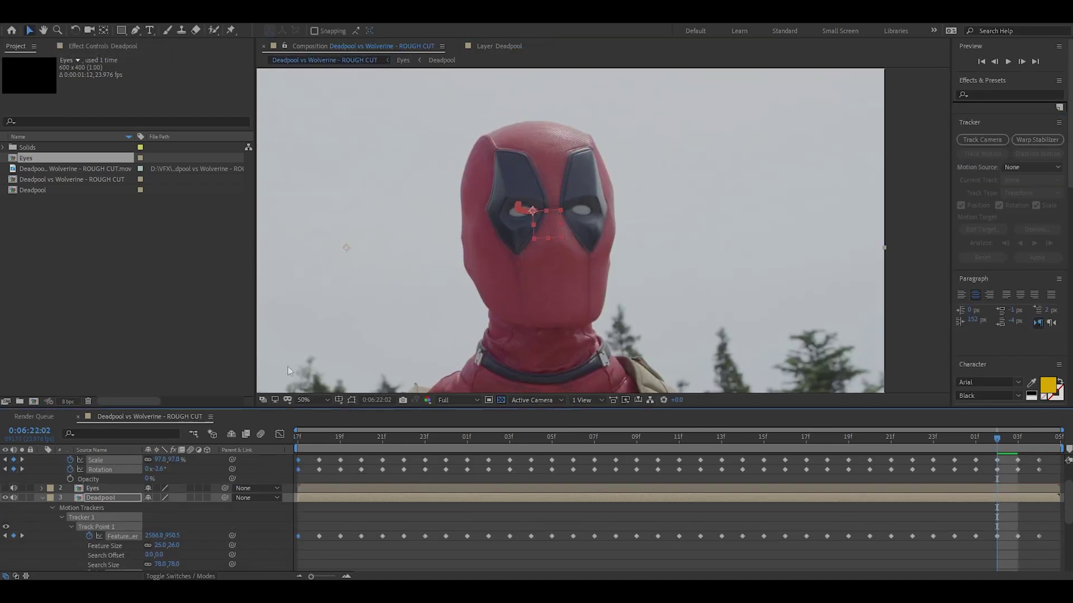
pyautogui.click(307, 400)
pyautogui.click(313, 269)
pyautogui.click(41, 498)
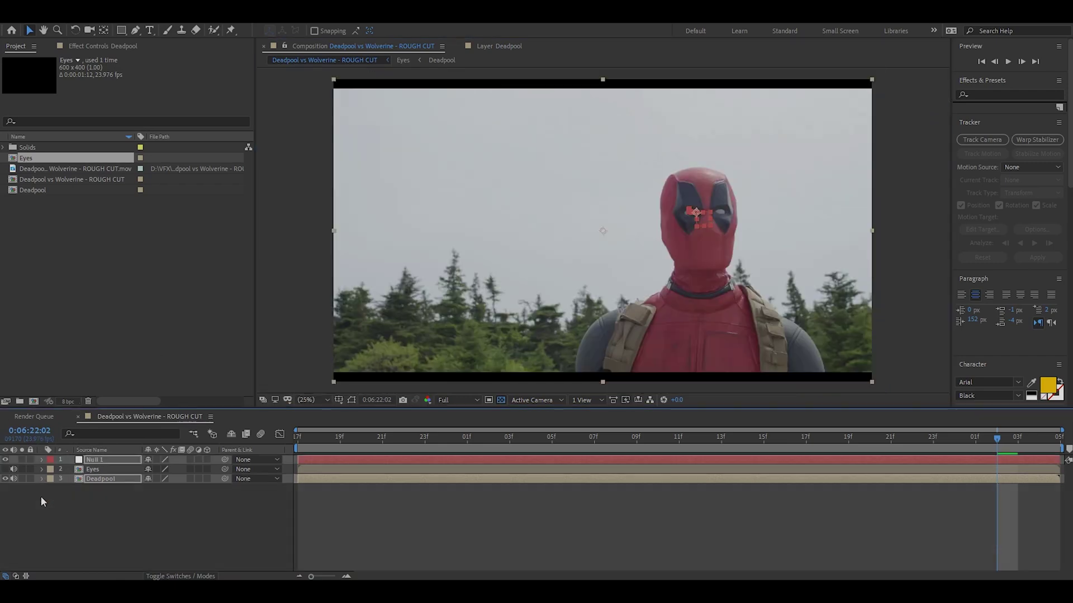
# Step: Parent the Eyes layer to Null 1 and scrub the shot to confirm the eyes follow
pyautogui.press('Home')
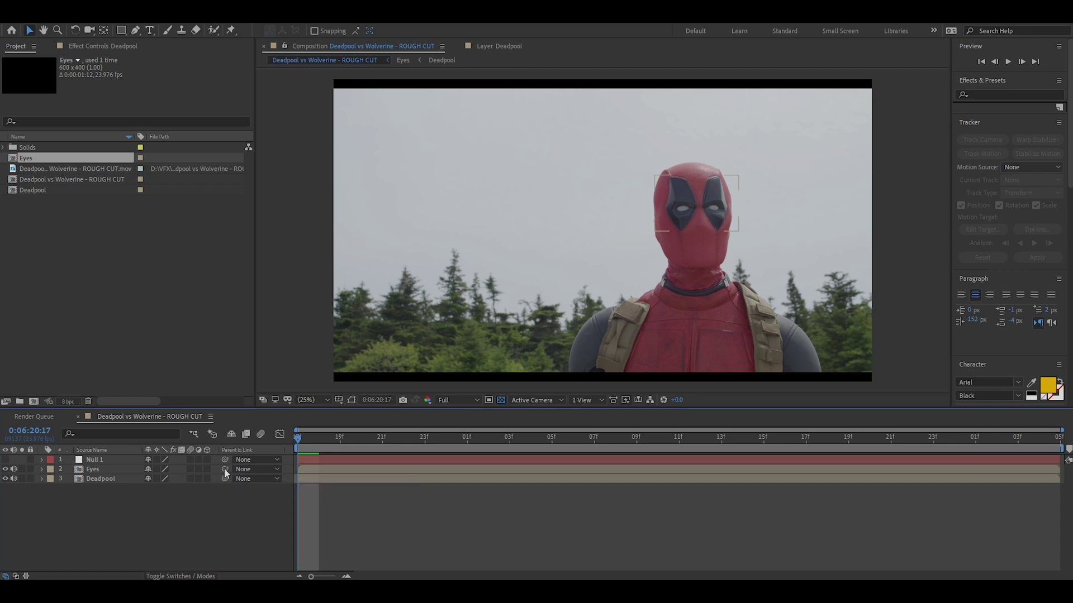
pyautogui.moveTo(224, 471); pyautogui.dragTo(121, 460)
pyautogui.moveTo(324, 447); pyautogui.dragTo(510, 438)
pyautogui.scroll(4, 651, 256)
pyautogui.moveTo(652, 257); pyautogui.dragTo(336, 338)
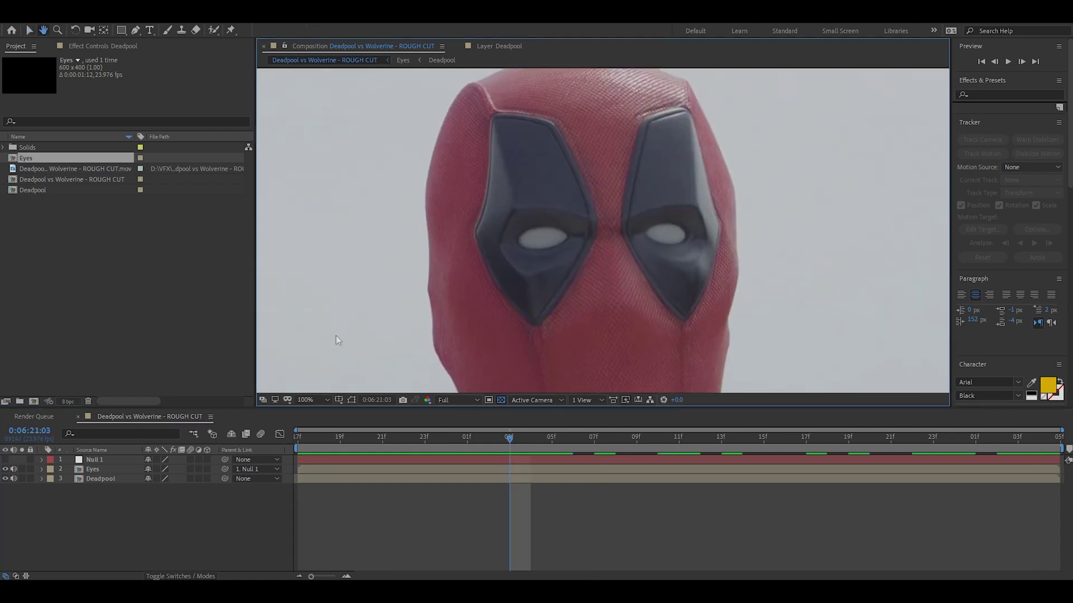
pyautogui.moveTo(506, 441); pyautogui.dragTo(928, 442)
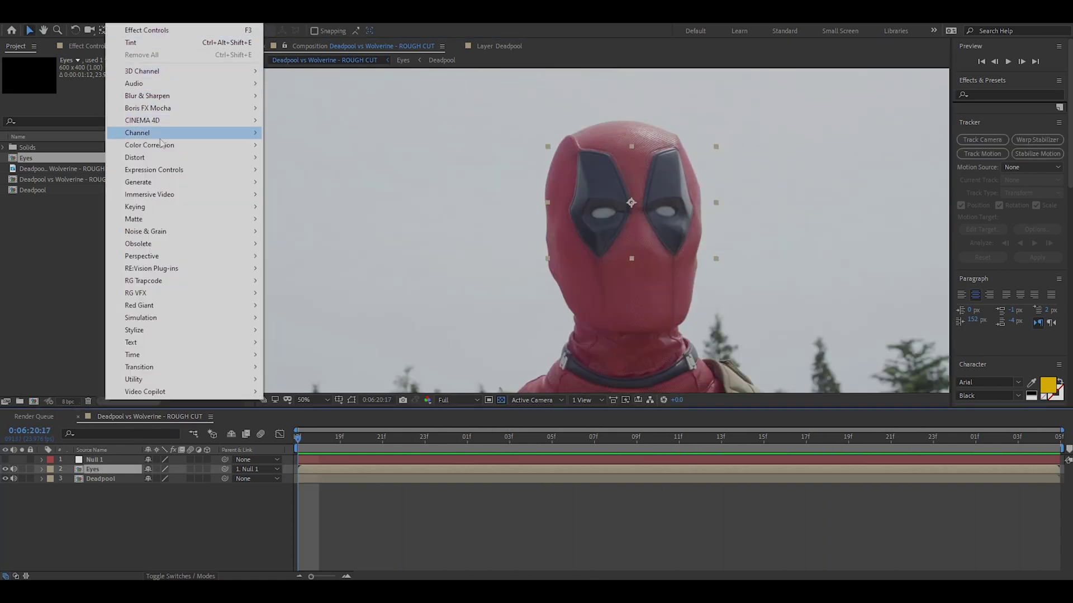
pyautogui.moveTo(162, 158)
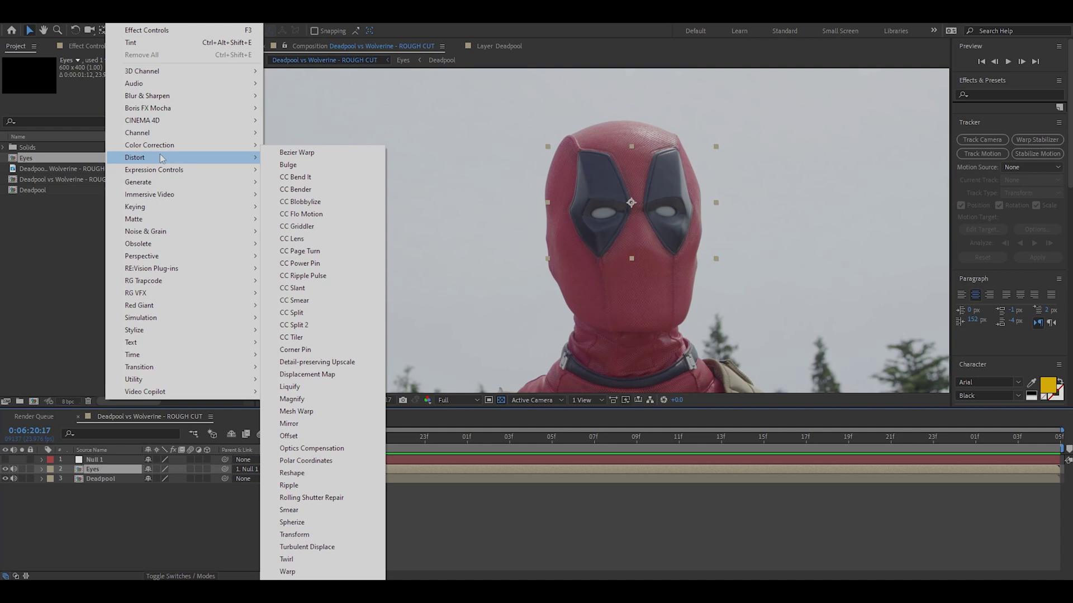
# Step: Apply a Mesh Warp to the Eyes layer and try reshaping mesh points around the eyes
pyautogui.click(331, 415)
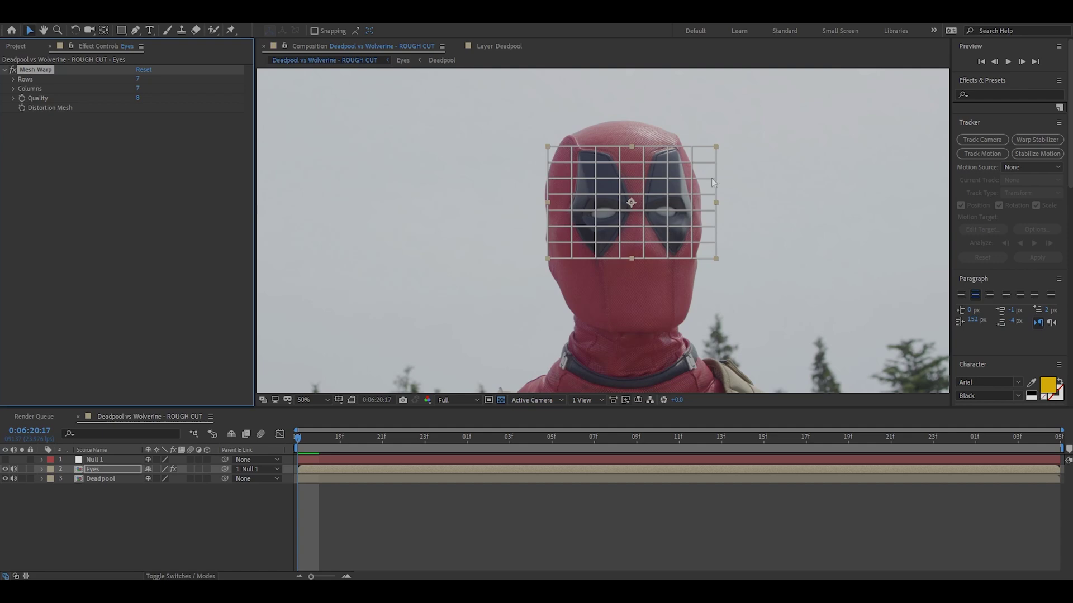
pyautogui.press('.')
pyautogui.moveTo(705, 206); pyautogui.dragTo(624, 284)
pyautogui.moveTo(525, 229); pyautogui.dragTo(528, 209)
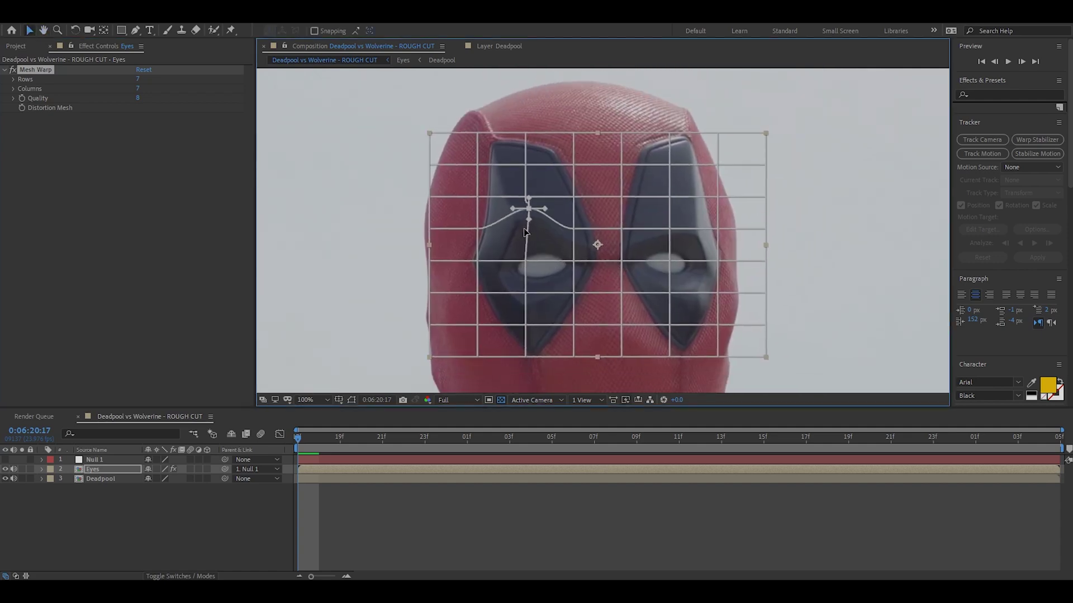
pyautogui.hotkey('ctrl', 'z')
pyautogui.moveTo(525, 260)
pyautogui.mouseDown()
pyautogui.moveTo(453, 227)
pyautogui.moveTo(461, 262)
pyautogui.moveTo(545, 268)
pyautogui.mouseUp()
pyautogui.hotkey('ctrl', 'z')
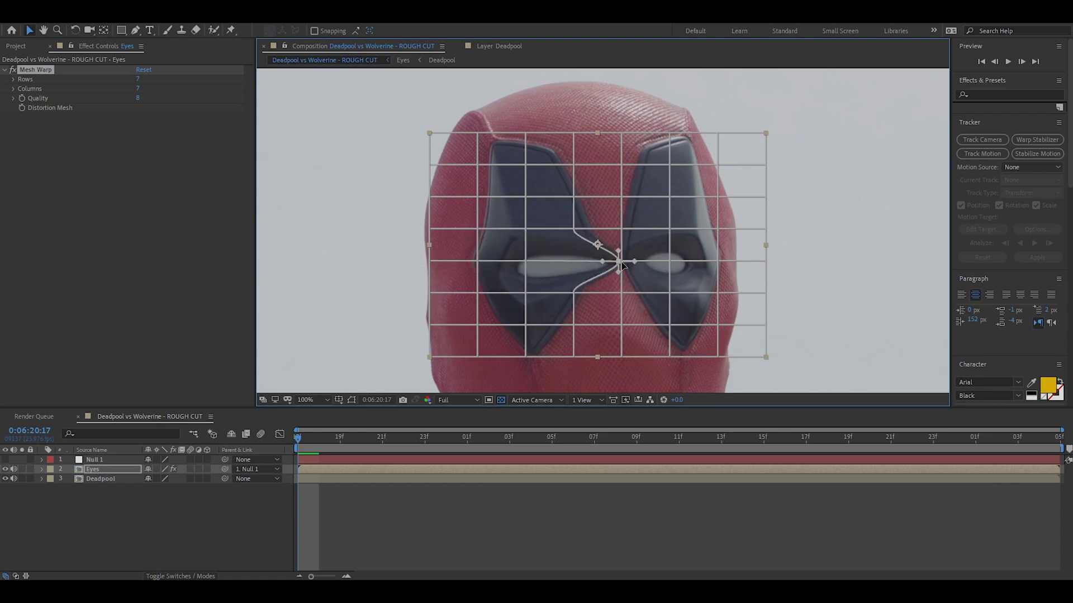
pyautogui.moveTo(669, 197); pyautogui.dragTo(648, 205)
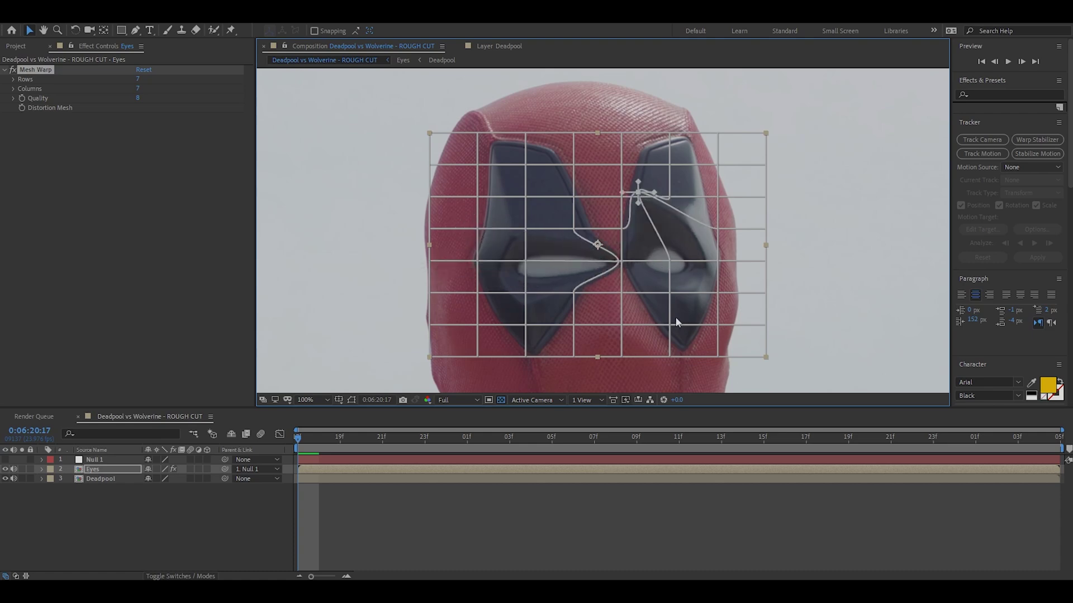
# Step: Deselect layers, set the view to 25%, and preview the whole shot
pyautogui.hotkey('ctrl', 'shift', 'a')
pyautogui.click(317, 400)
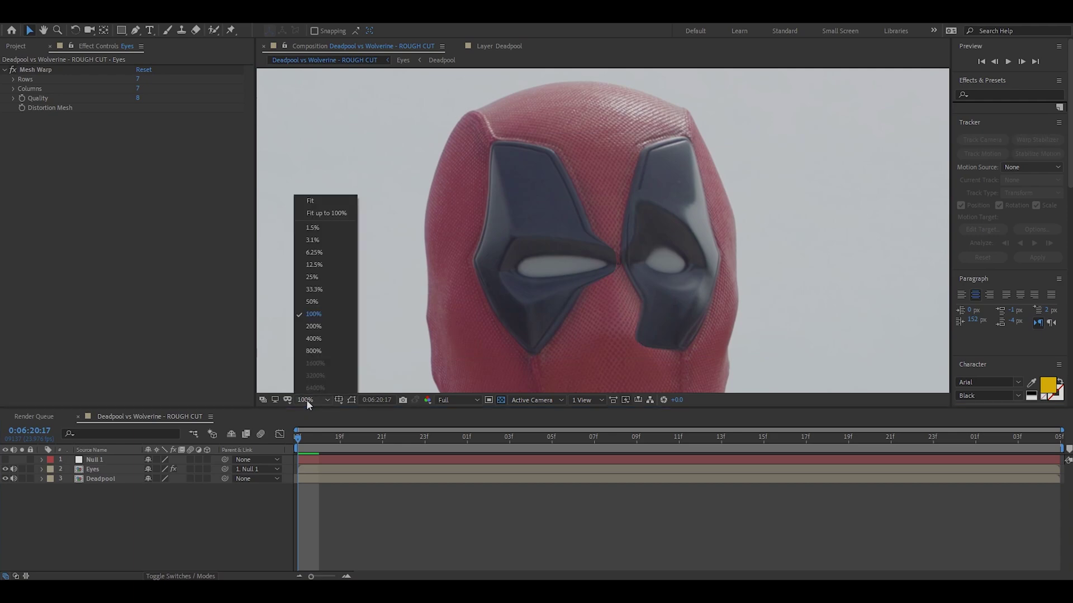
pyautogui.click(312, 210)
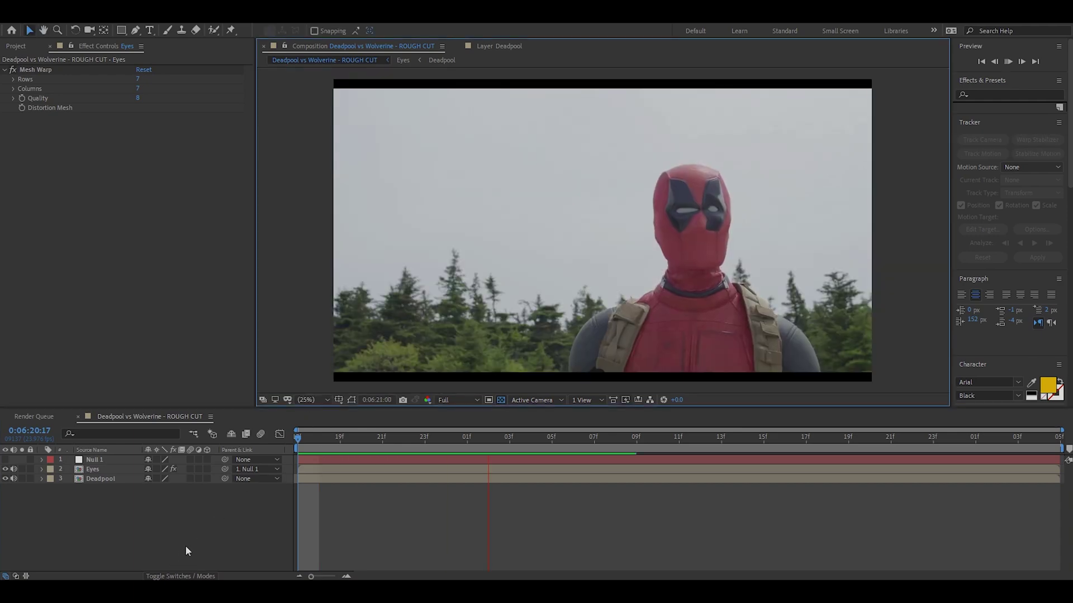
pyautogui.press('KP_2')
# Step: Centre the masked head in view and raise the Mesh Warp rows to 10
pyautogui.scroll(4, 655, 243)
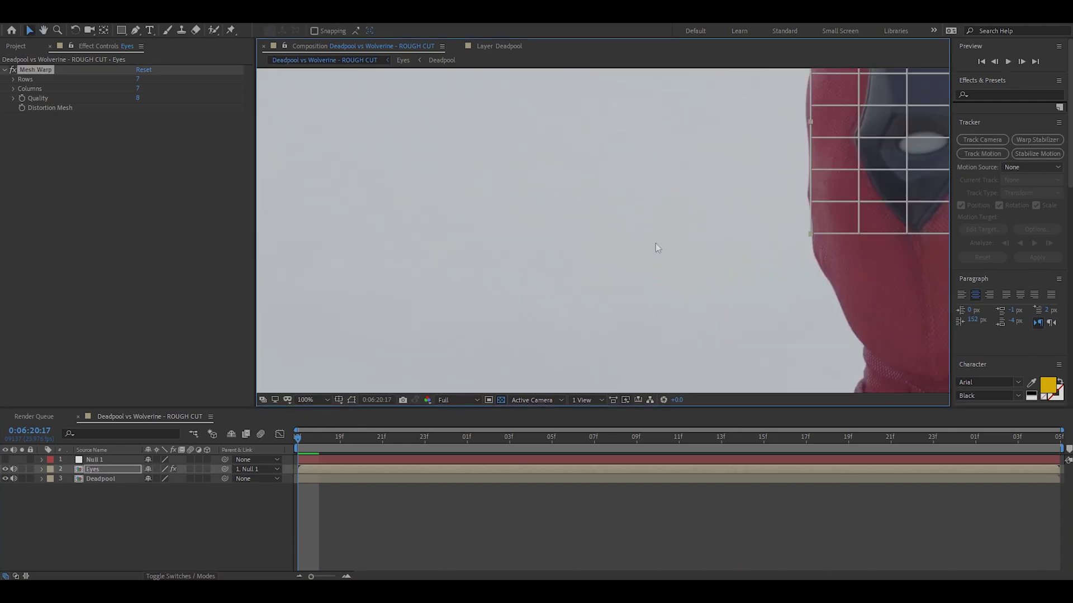
pyautogui.moveTo(655, 243); pyautogui.dragTo(350, 357)
pyautogui.scroll(-1, 350, 358)
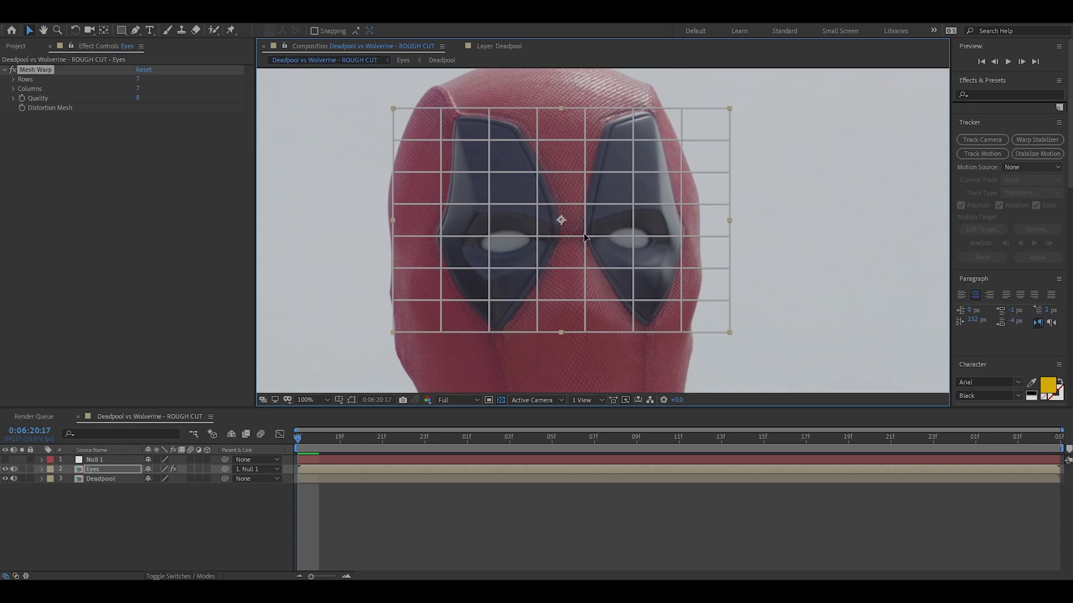
pyautogui.moveTo(137, 79); pyautogui.dragTo(144, 88)
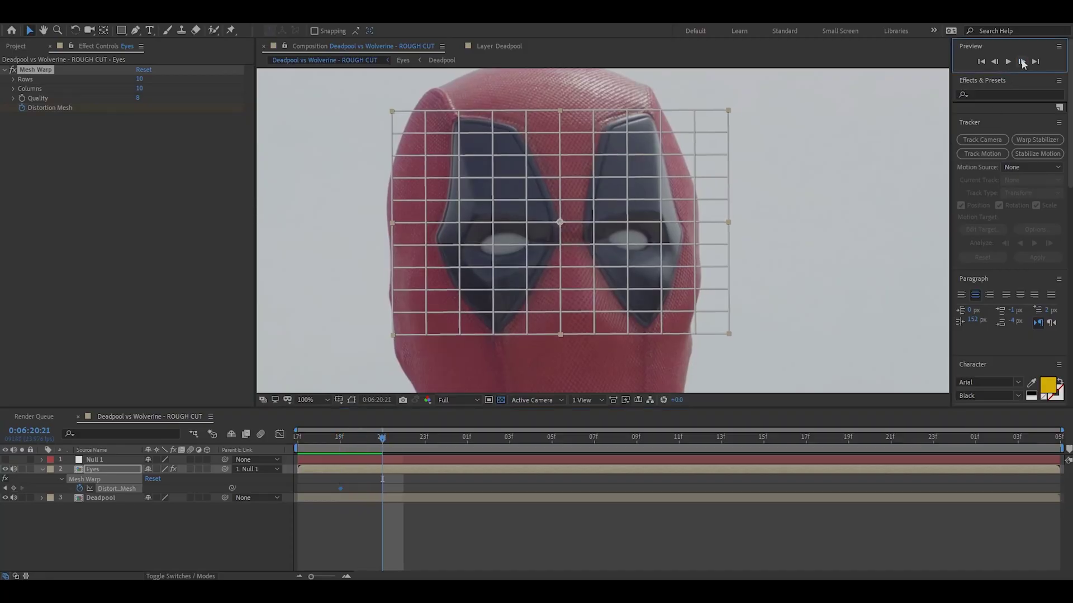
# Step: Zoom to 200% and raise the mesh points above the left eye into an arch
pyautogui.press('.')
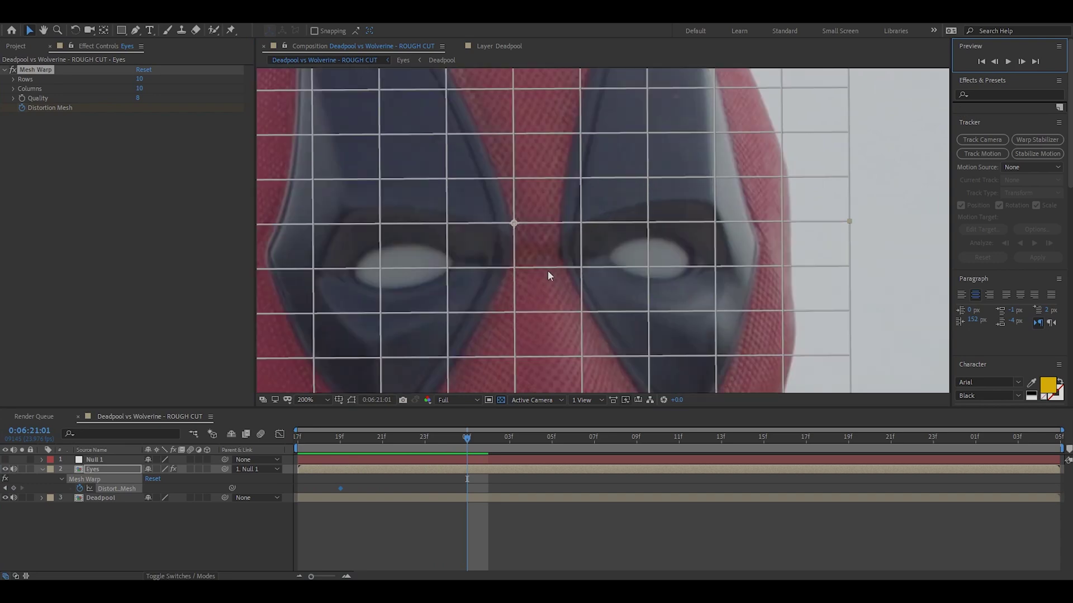
pyautogui.hscroll(-3, 539, 242)
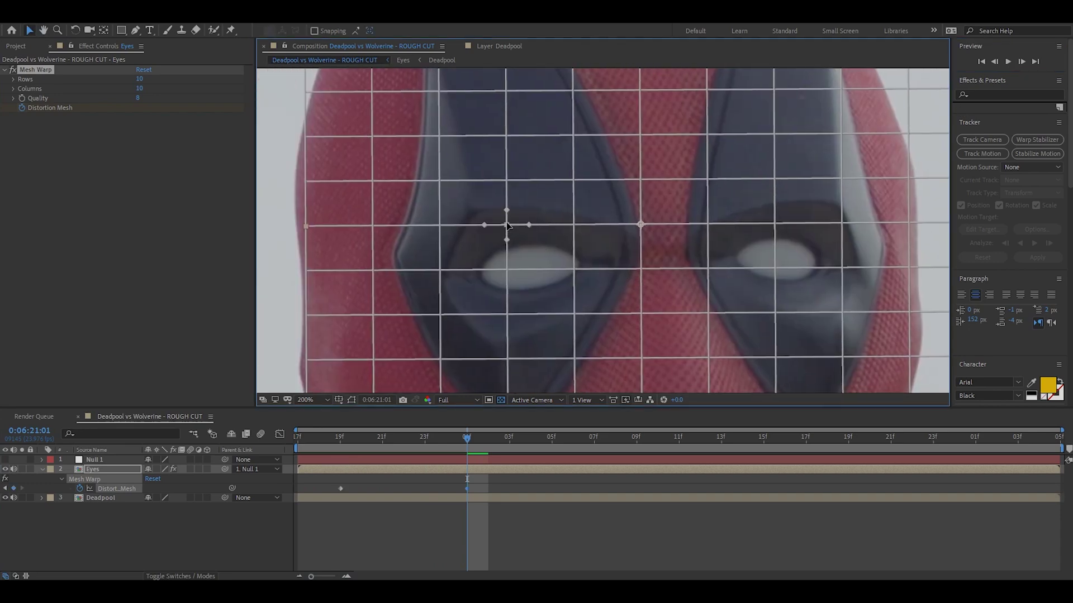
pyautogui.moveTo(507, 226); pyautogui.dragTo(573, 207)
pyautogui.moveTo(441, 226); pyautogui.dragTo(438, 218)
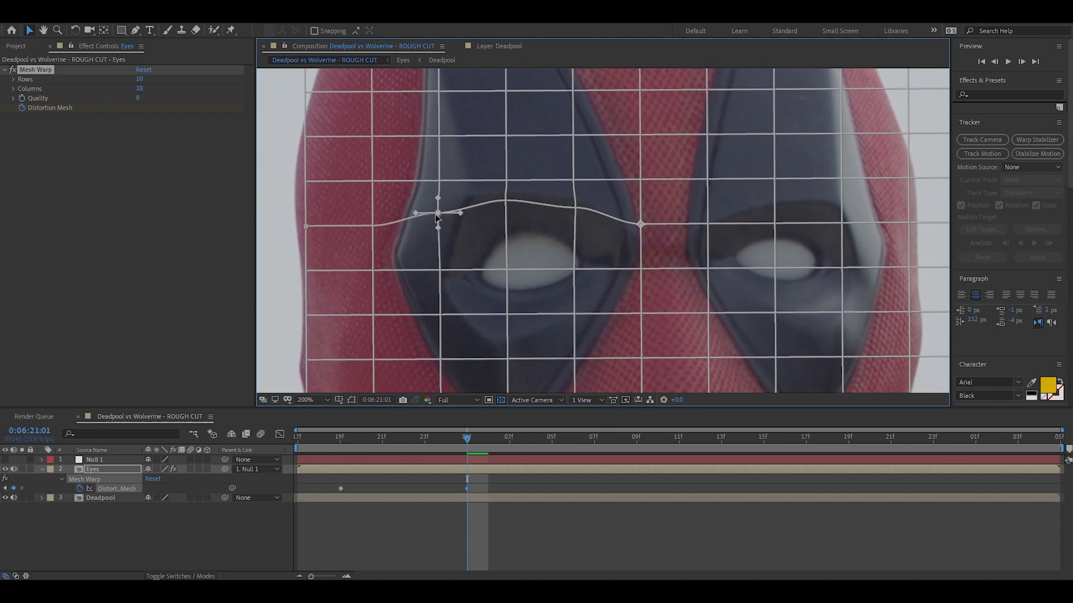
# Step: Pull the mesh line below the left eye downward
pyautogui.click(506, 270)
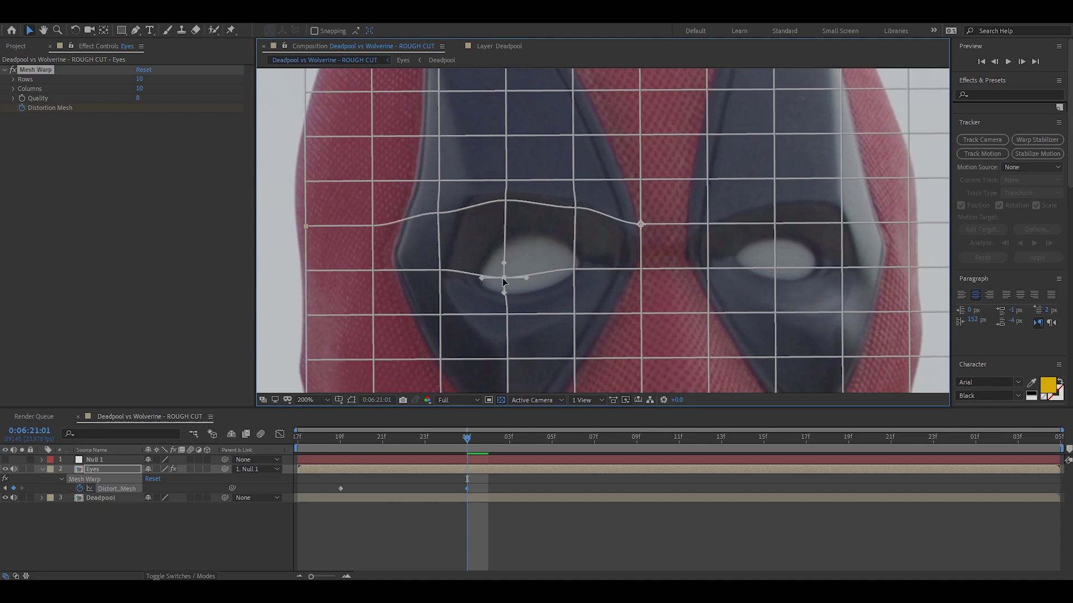
pyautogui.moveTo(505, 313); pyautogui.dragTo(506, 322)
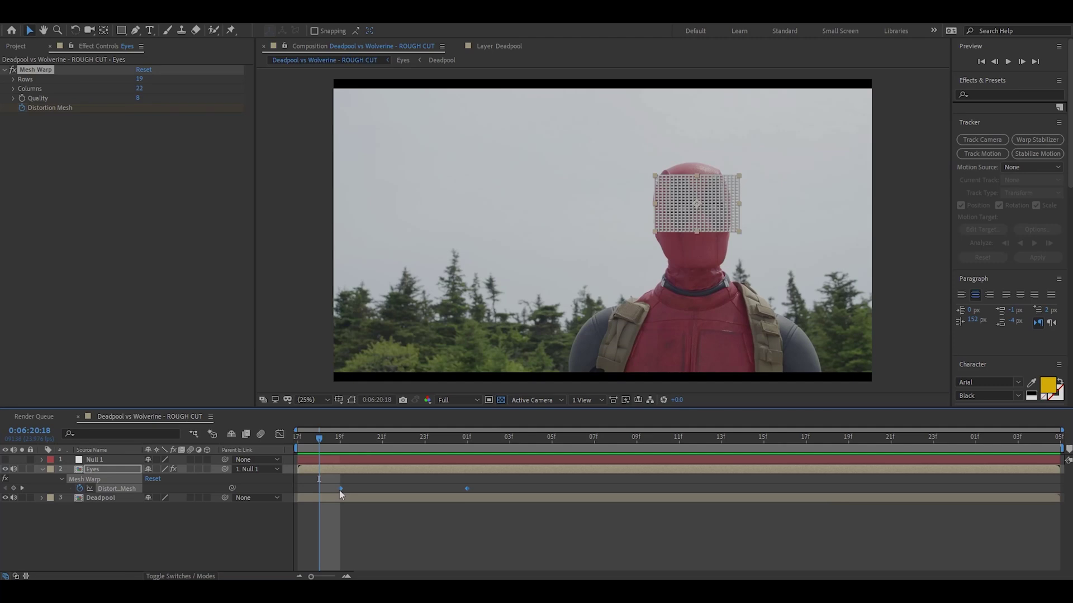
pyautogui.rightClick(340, 491)
# Step: Apply Easy Ease to the mesh keyframes and shift the second keyframe one frame earlier
pyautogui.moveTo(405, 489)
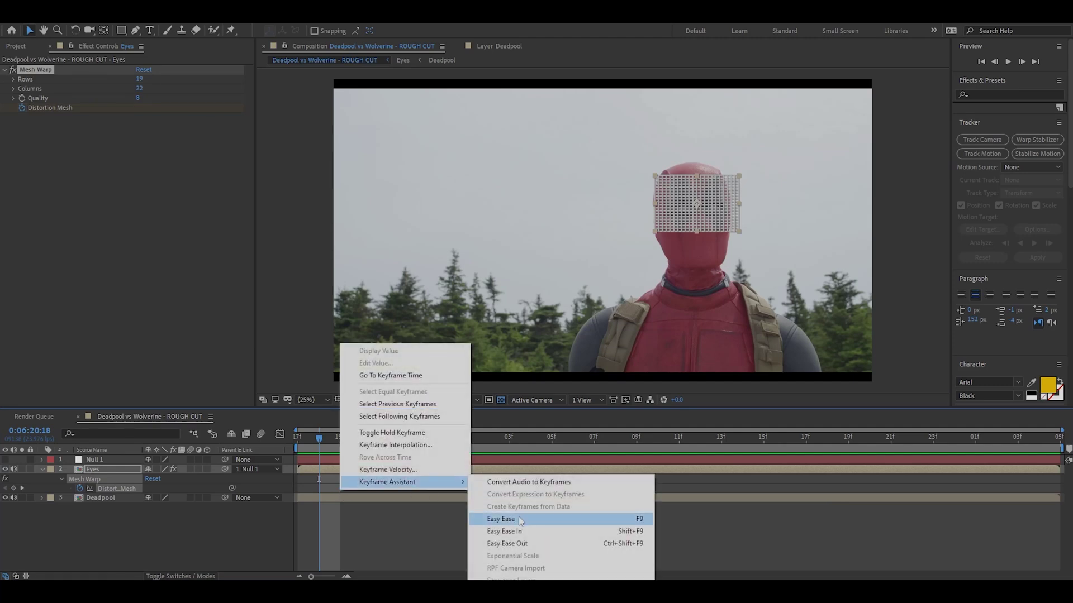
pyautogui.click(520, 519)
pyautogui.press('space')
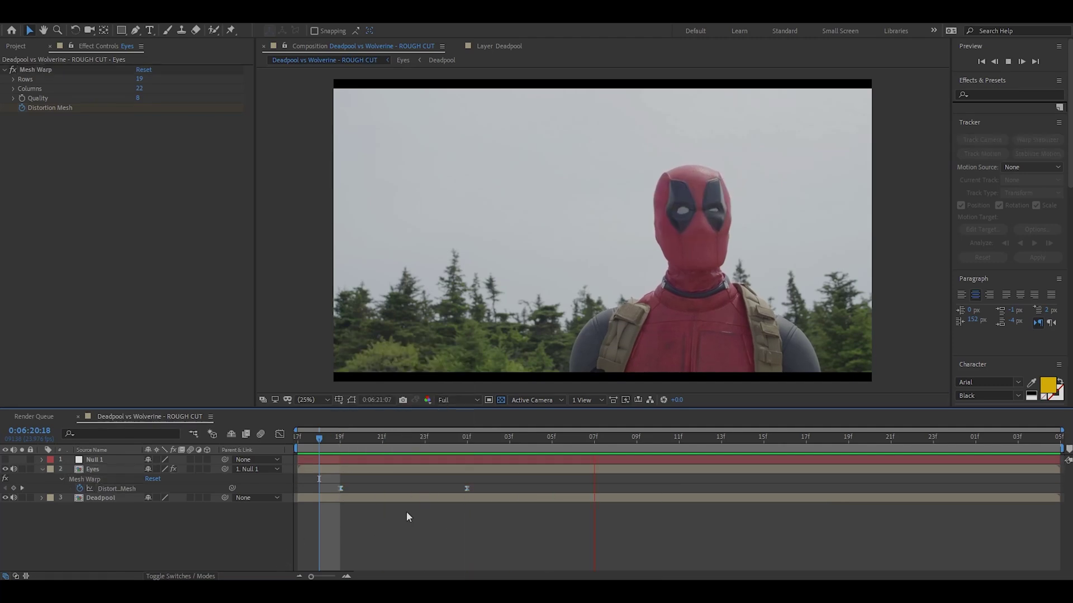
pyautogui.moveTo(467, 489); pyautogui.dragTo(456, 488)
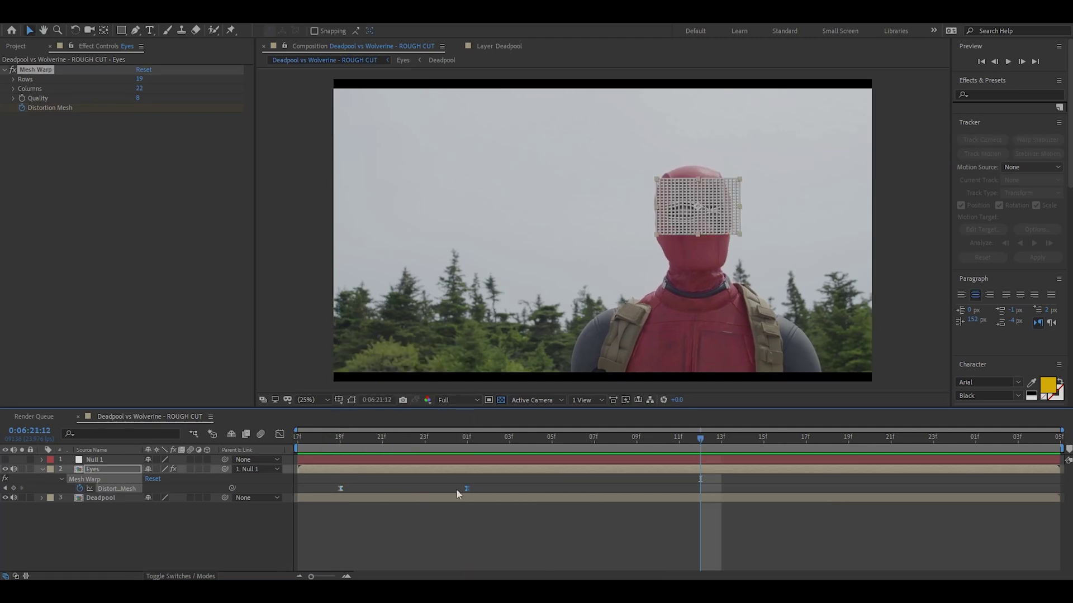
# Step: Set the view to 25%, deselect the Eyes layer and collapse its properties
pyautogui.click(318, 401)
pyautogui.click(310, 213)
pyautogui.click(197, 558)
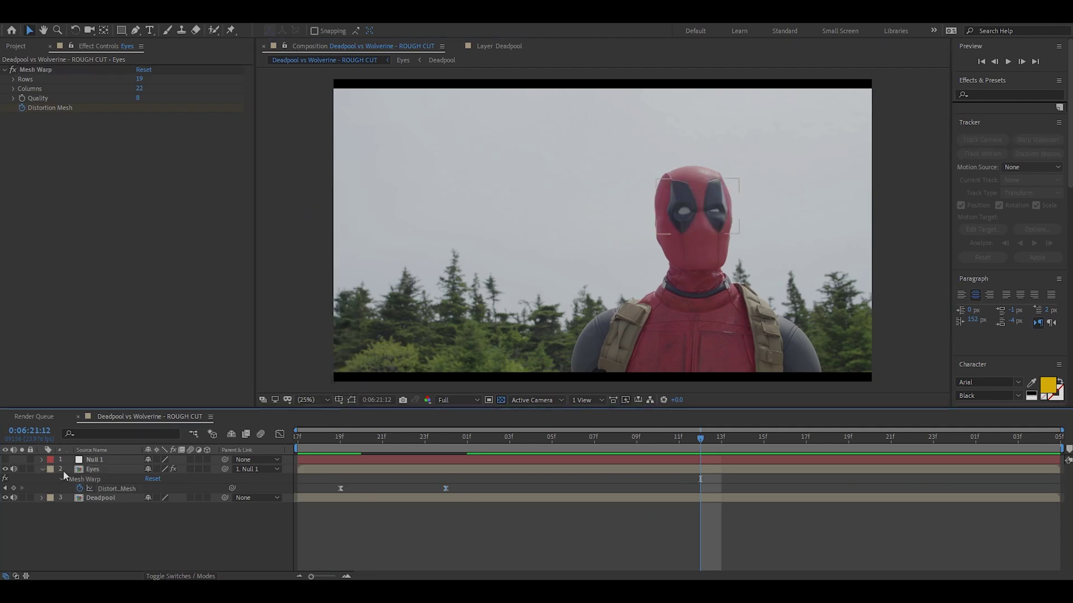
pyautogui.click(41, 470)
# Step: Preview the eye animation twice, then reselect the Eyes layer to show its mesh keyframes
pyautogui.press('space')
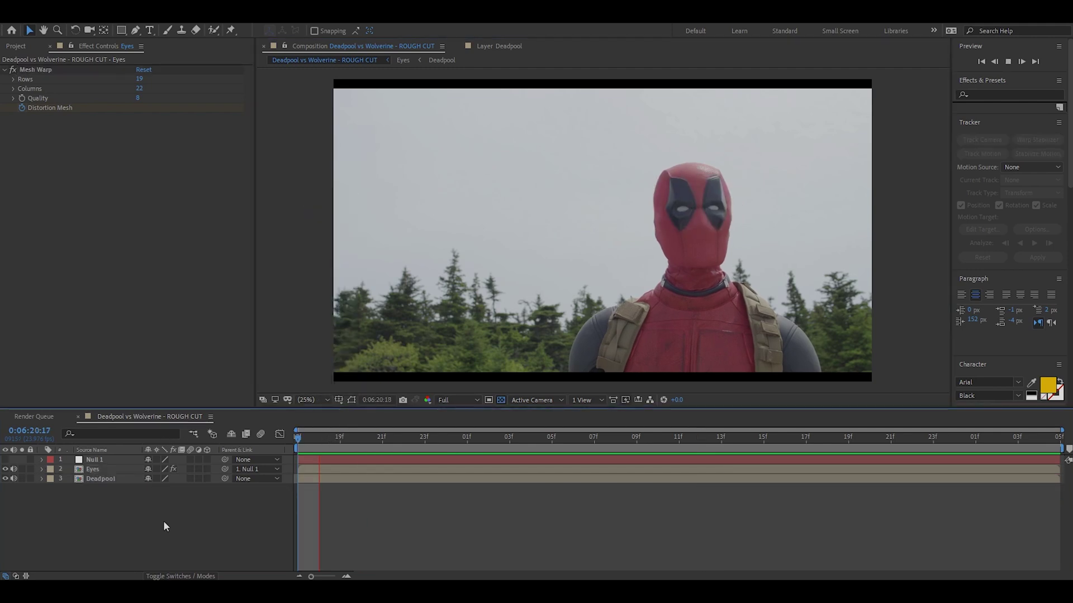
pyautogui.press('space')
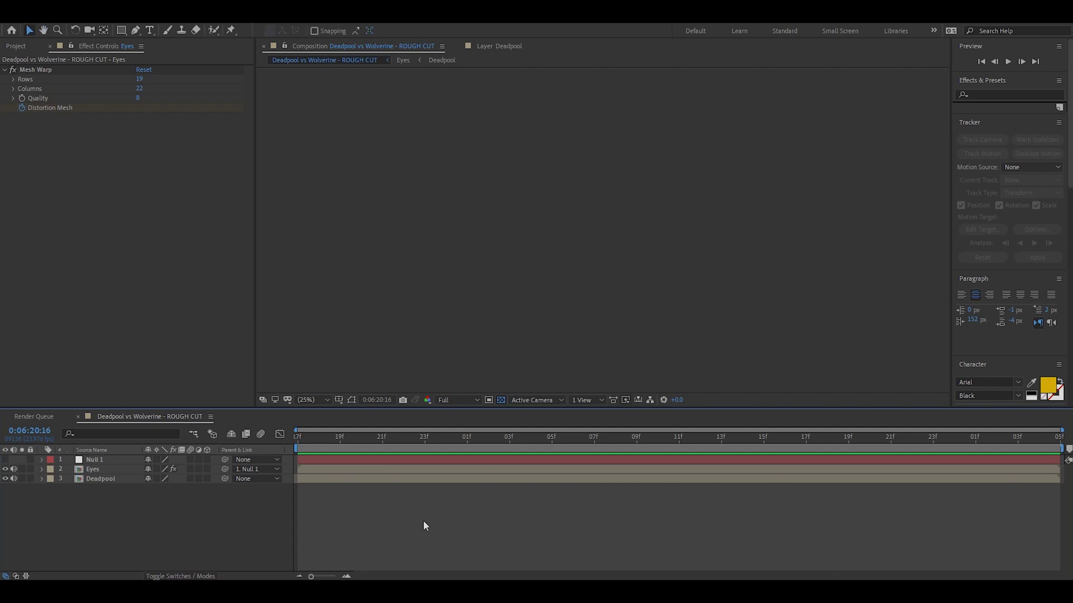
pyautogui.press('space')
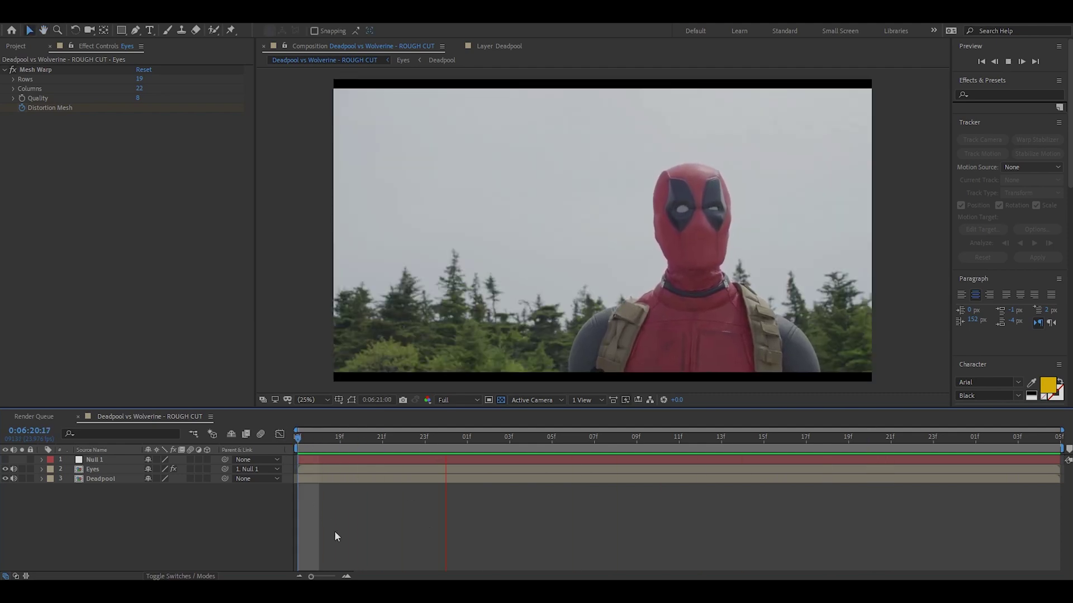
pyautogui.press('space')
pyautogui.click(342, 468)
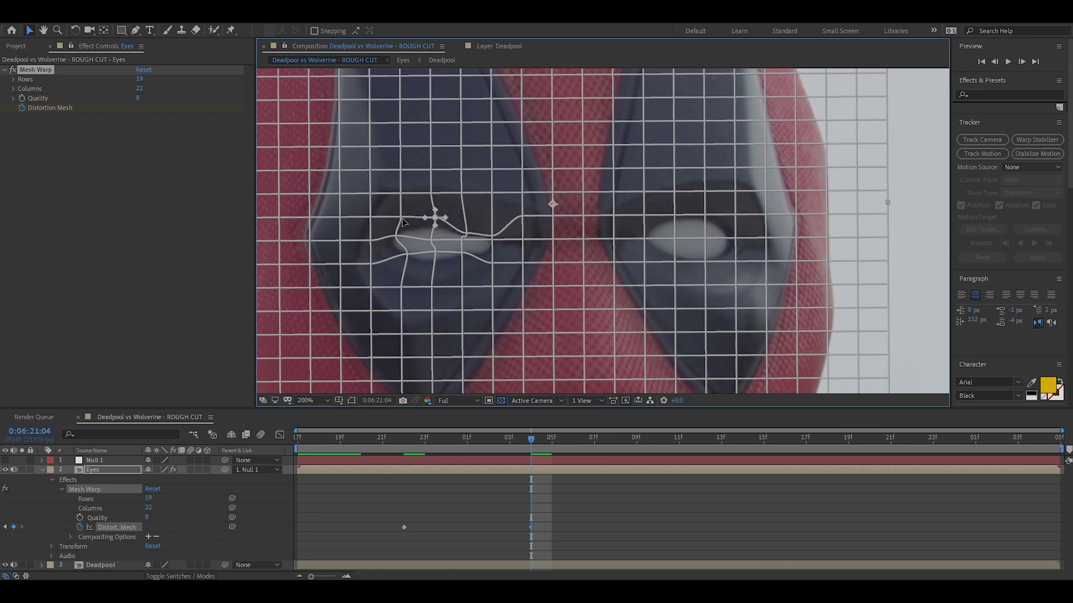
# Step: Check the left eye's squint at 0:06:21:04 at 400%, then return to the full frame
pyautogui.click(217, 286)
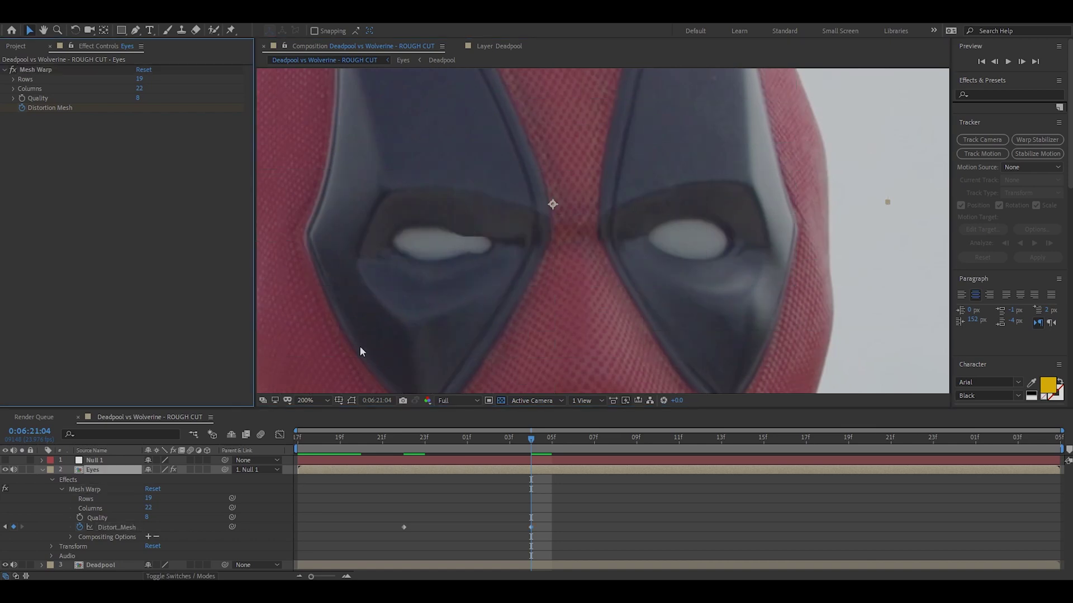
pyautogui.click(56, 69)
pyautogui.press('.')
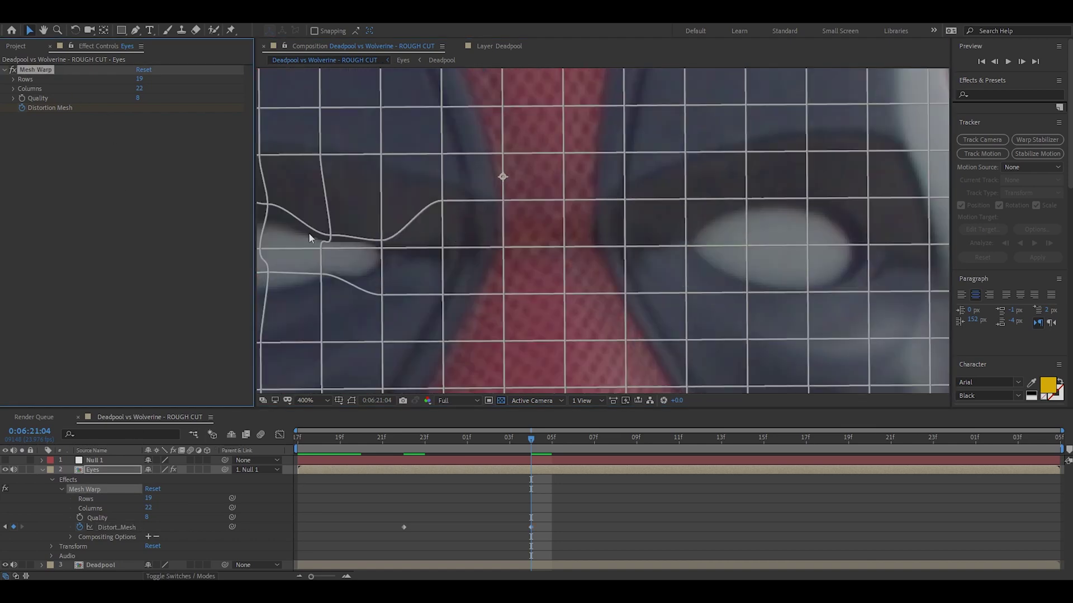
pyautogui.click(119, 465)
pyautogui.hotkey('shift', '/')
pyautogui.click(41, 470)
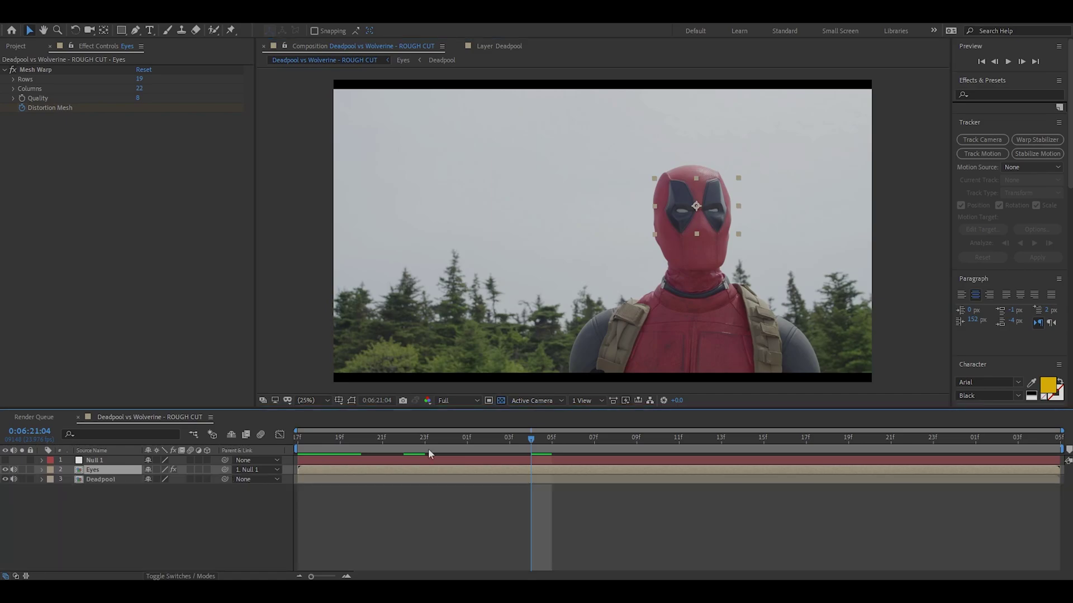